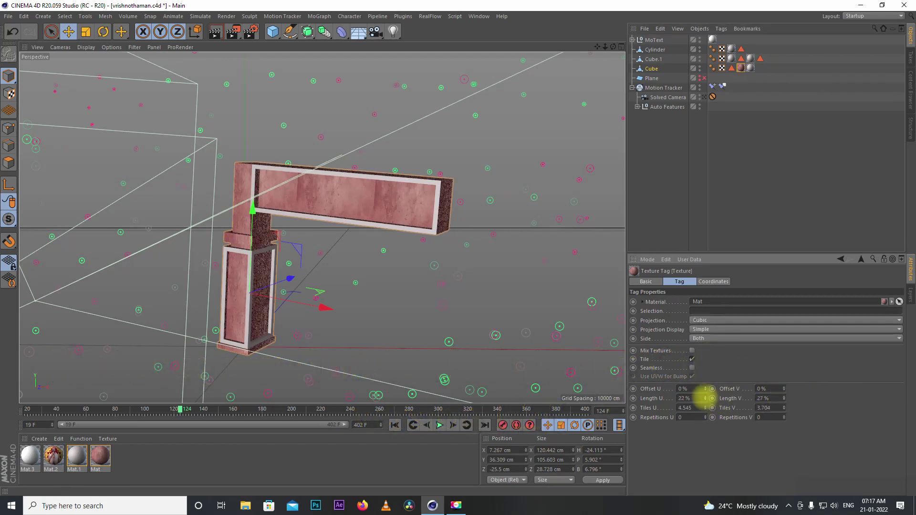
Step: Apply the reddish stone material Mat to the arch's second pillar, Cube.1
click(687, 205)
drag(444, 255, 477, 244)
drag(606, 48, 592, 49)
click(653, 59)
drag(608, 233, 355, 215)
drag(614, 47, 603, 50)
drag(441, 308, 426, 304)
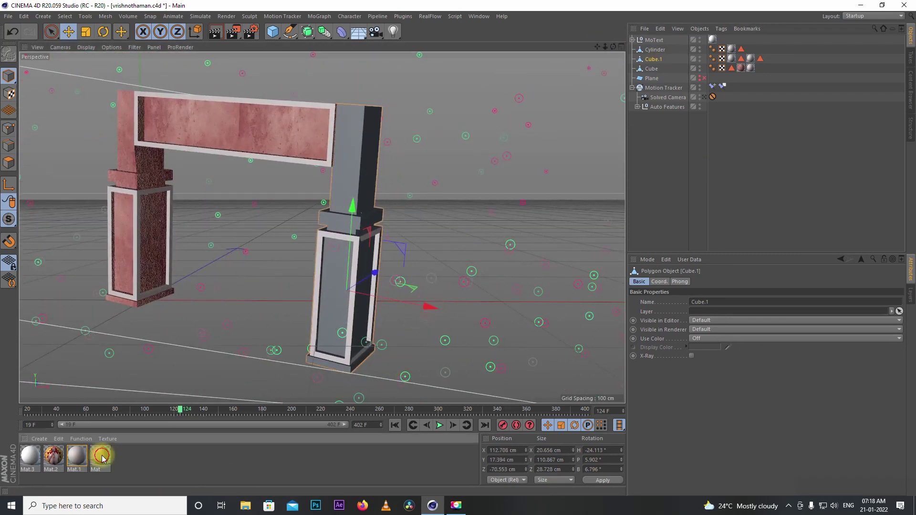
drag(102, 459, 763, 60)
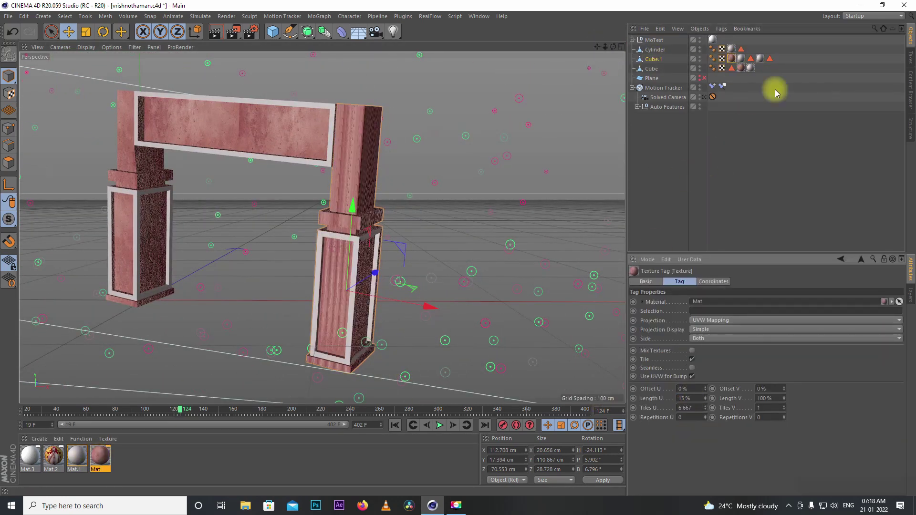
Step: Position the half-round Cylinder panel on top of the arch's crossbeam
drag(598, 46, 584, 248)
click(656, 50)
drag(317, 204, 458, 248)
Step: Move the MoText lettering down in front of the crossbeam's recessed panel
click(655, 40)
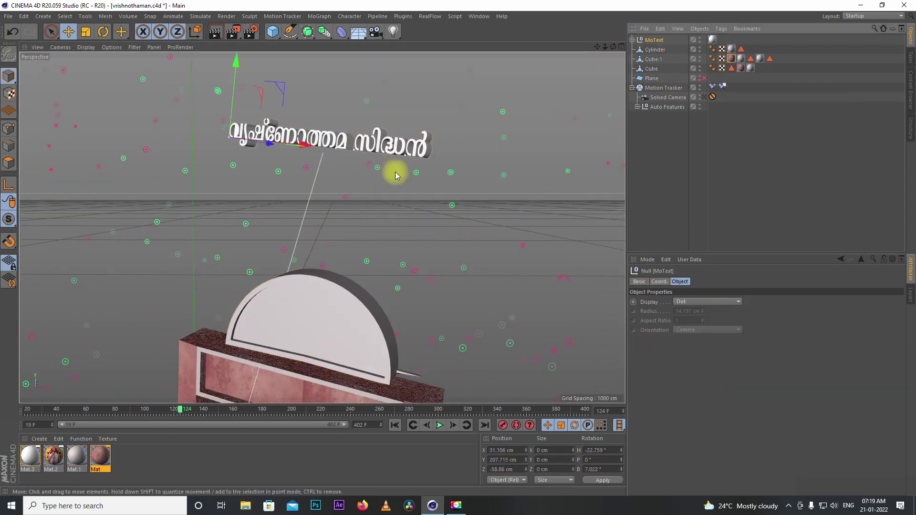
drag(235, 61, 230, 287)
drag(597, 46, 458, 248)
drag(613, 47, 457, 249)
drag(247, 122, 246, 130)
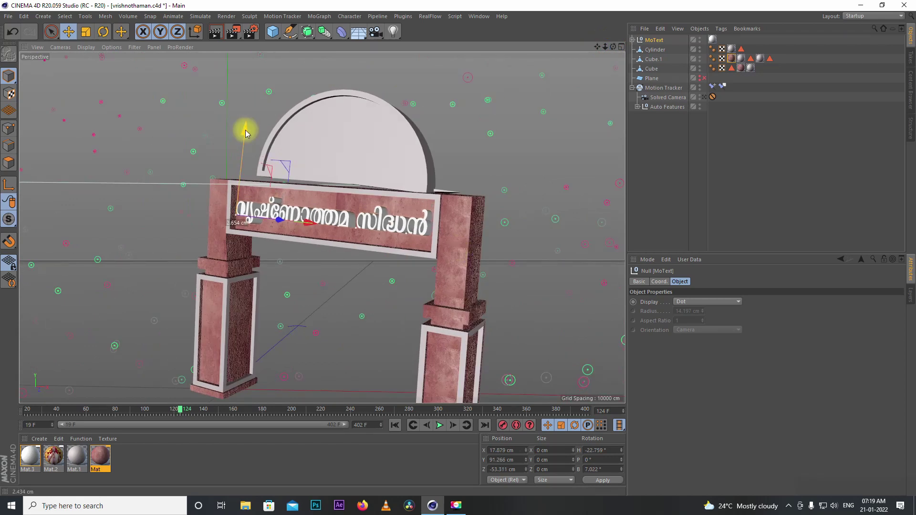
Step: Fine-tune the MoText lettering's position so it sits inside the crossbeam's white frame
drag(605, 47, 458, 248)
drag(151, 119, 150, 121)
drag(614, 47, 458, 249)
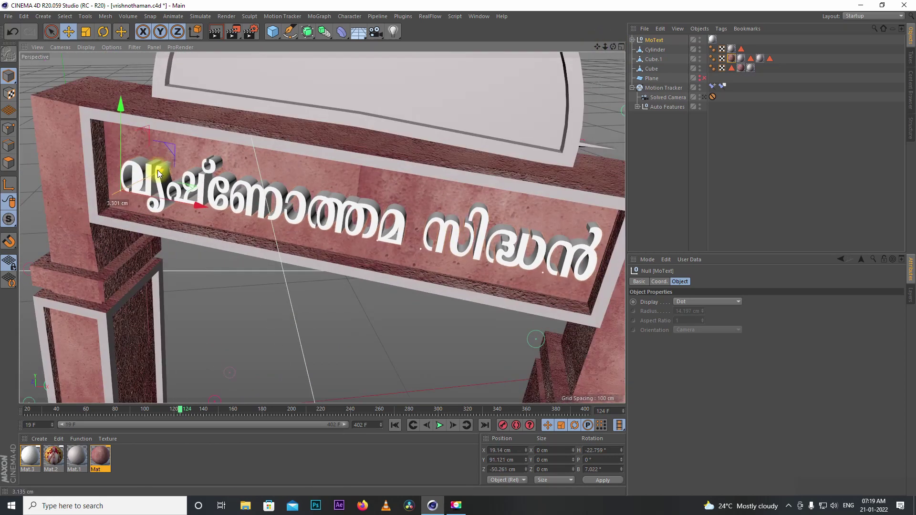
drag(159, 174, 160, 174)
drag(613, 46, 458, 248)
Step: Apply the portrait material Mat.2 to the Cylinder's selected front polygons and set its projection to Cubic
click(656, 50)
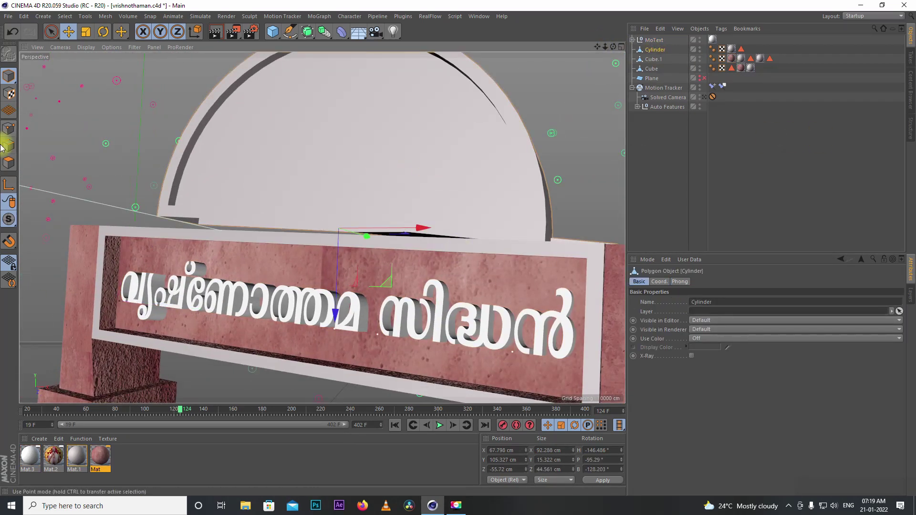
click(8, 163)
drag(53, 457, 356, 195)
click(730, 320)
click(719, 357)
Step: Adjust the portrait texture's U and V offsets and lengths to fit the picture within the half-round panel
drag(783, 399, 701, 406)
drag(784, 399, 784, 387)
drag(706, 390, 708, 394)
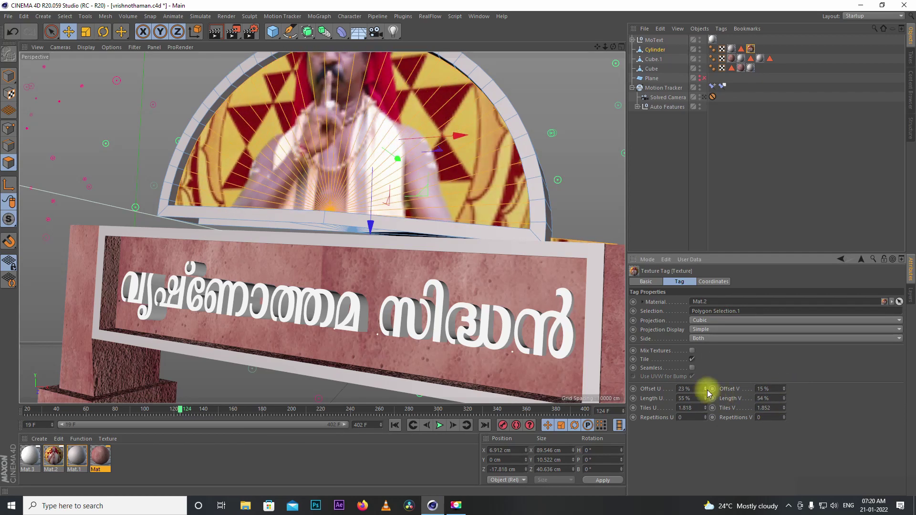
drag(783, 389, 784, 388)
drag(784, 399, 785, 404)
drag(706, 399, 706, 388)
click(654, 170)
Step: Rotate and lower the half-round portrait panel to align it with the crossbeam
mouse_move(606, 47)
mouse_down()
mouse_move(458, 250)
mouse_move(611, 47)
mouse_up()
click(655, 49)
key(r)
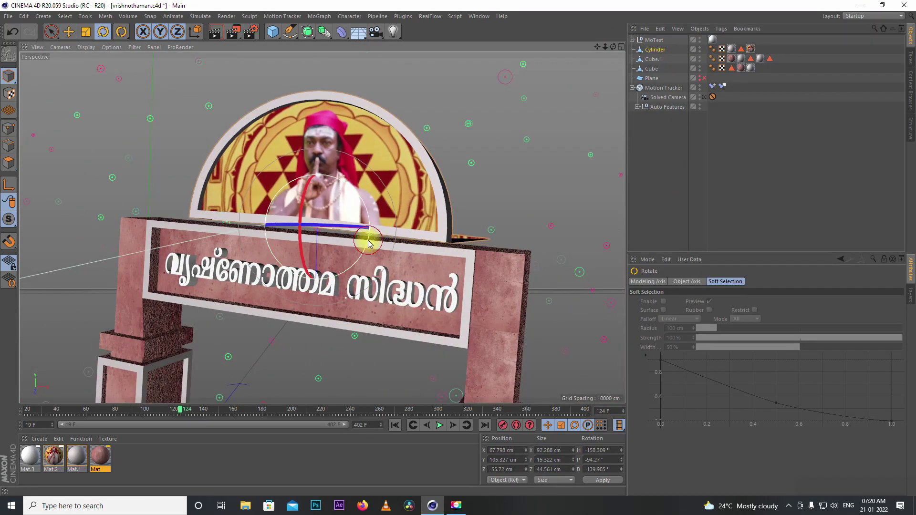
key(e)
drag(315, 313, 313, 320)
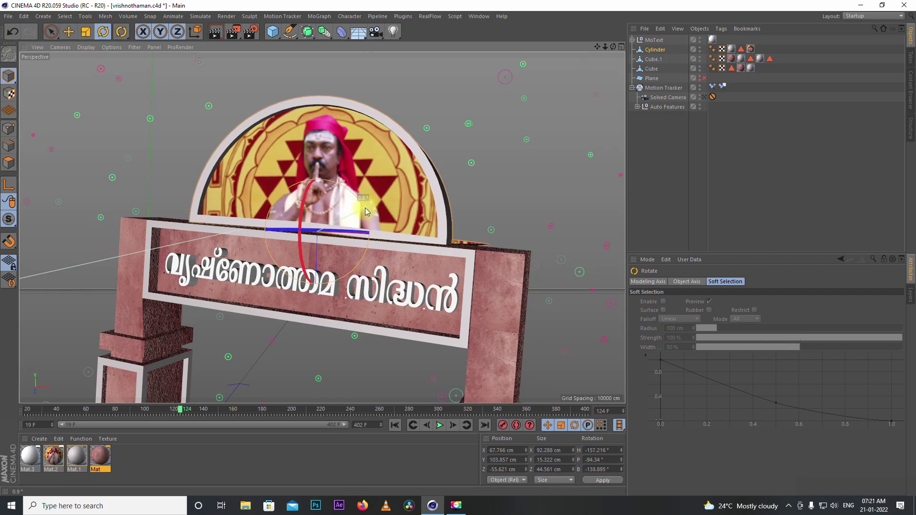
click(654, 167)
Step: View the scene through the Solved Camera, then play and scrub the shot to check the arch against the house footage
scroll(588, 149, down, 5)
drag(613, 47, 458, 248)
click(705, 98)
drag(597, 47, 458, 249)
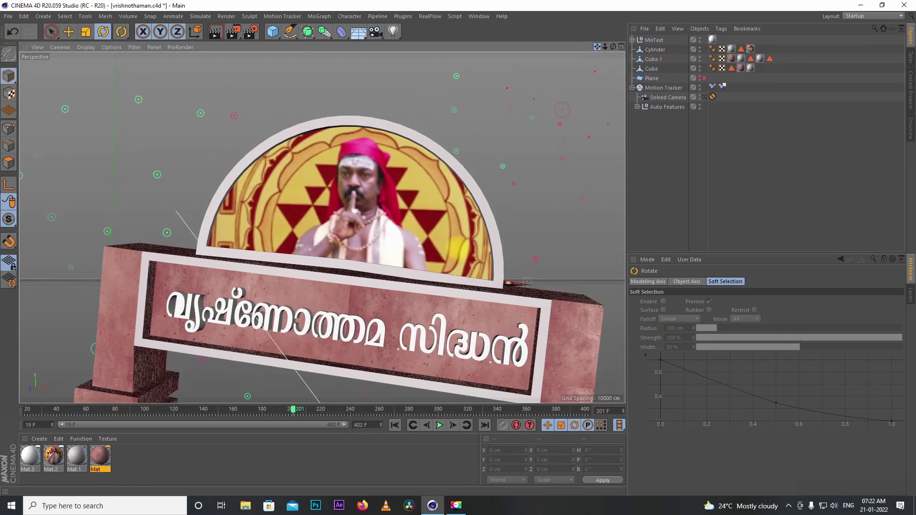
scroll(456, 247, down, 8)
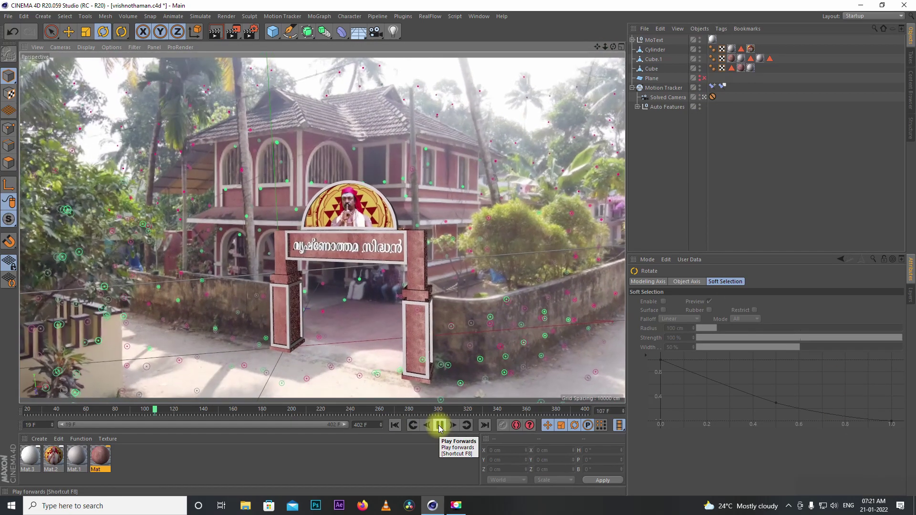
click(439, 425)
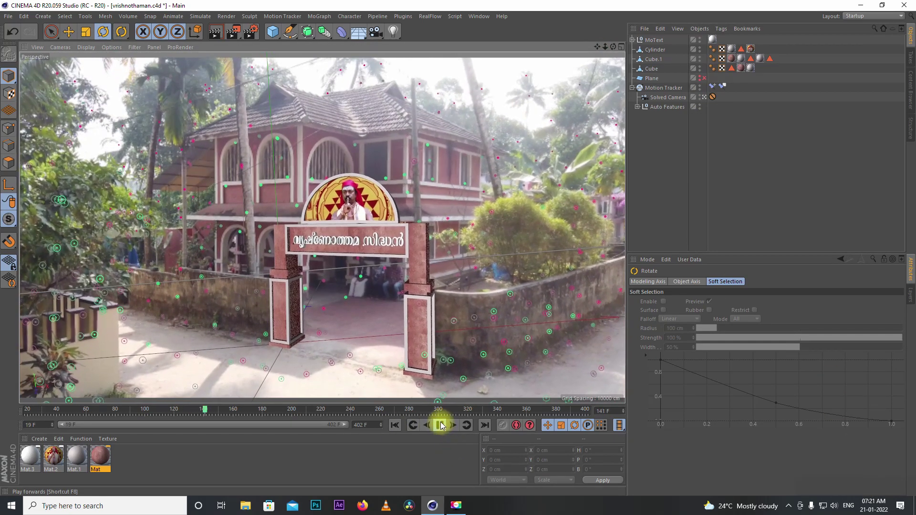
drag(222, 413, 293, 420)
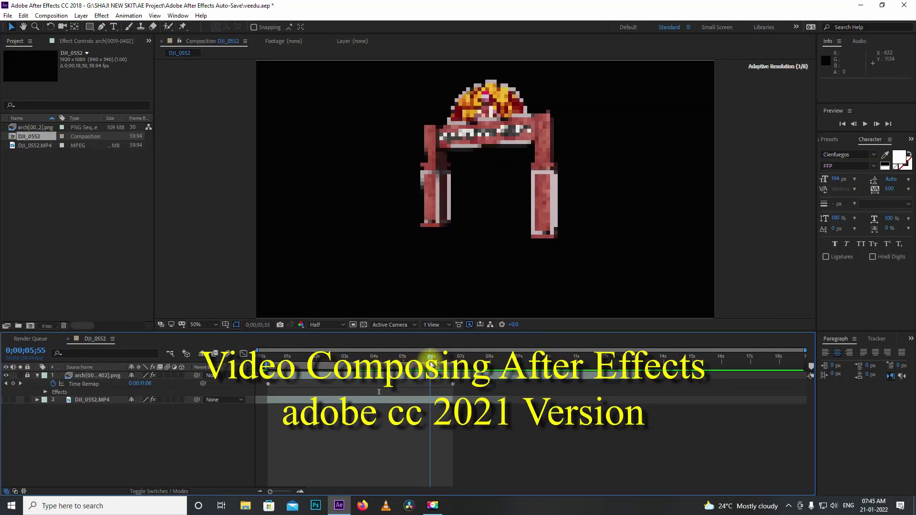
Step: Switch to After Effects, scrub the DJI_0552 composition and show the arch image-sequence layer over the house footage
drag(286, 359, 323, 359)
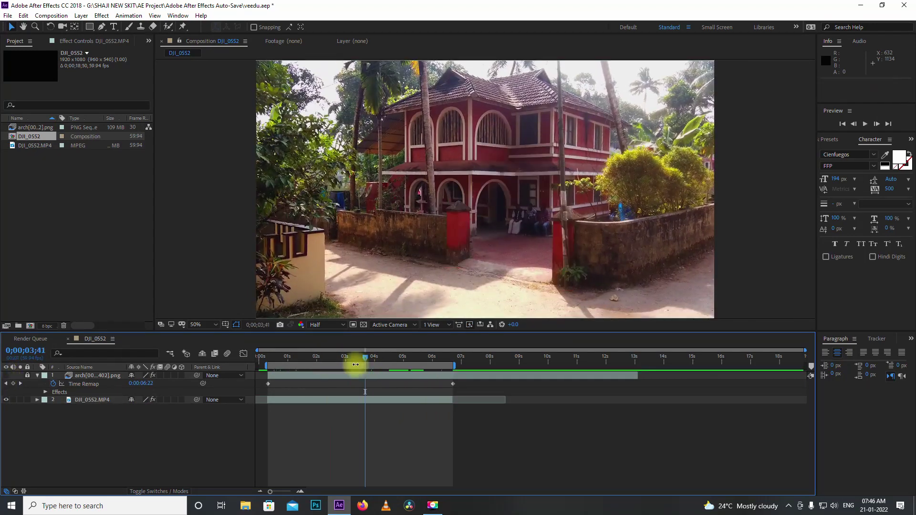
mouse_move(355, 358)
mouse_down()
mouse_move(329, 358)
mouse_move(446, 359)
mouse_move(370, 358)
mouse_up()
click(6, 376)
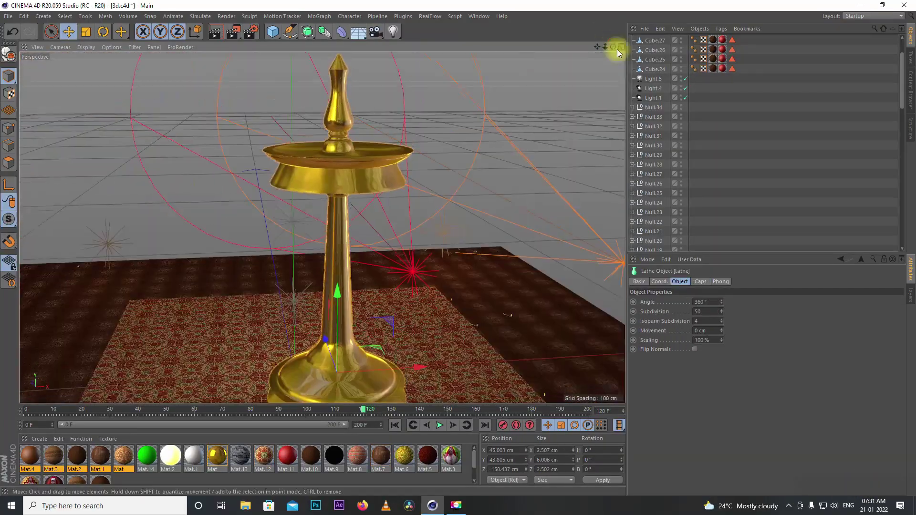
Step: Switch to the Cinema 4D scene 3d.c4d and position the hanging chain lamps in rows above the carpeted floor
drag(334, 291, 360, 289)
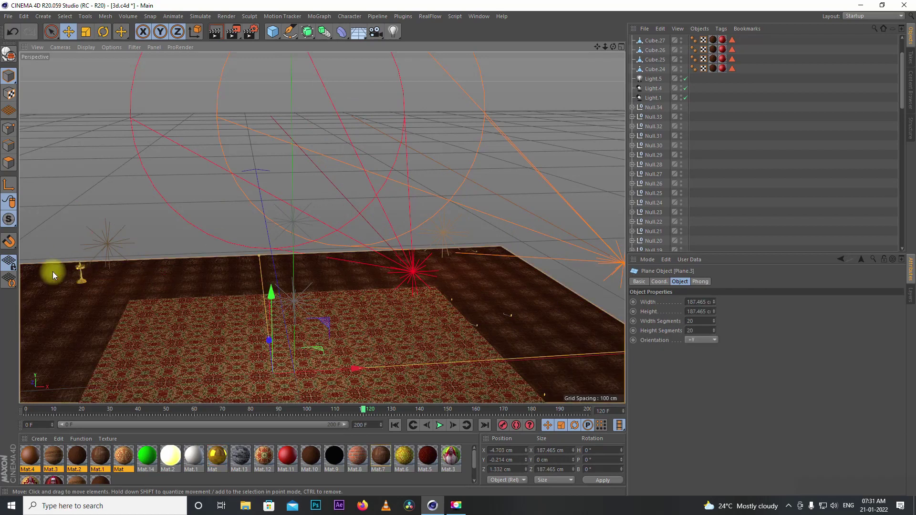
click(145, 291)
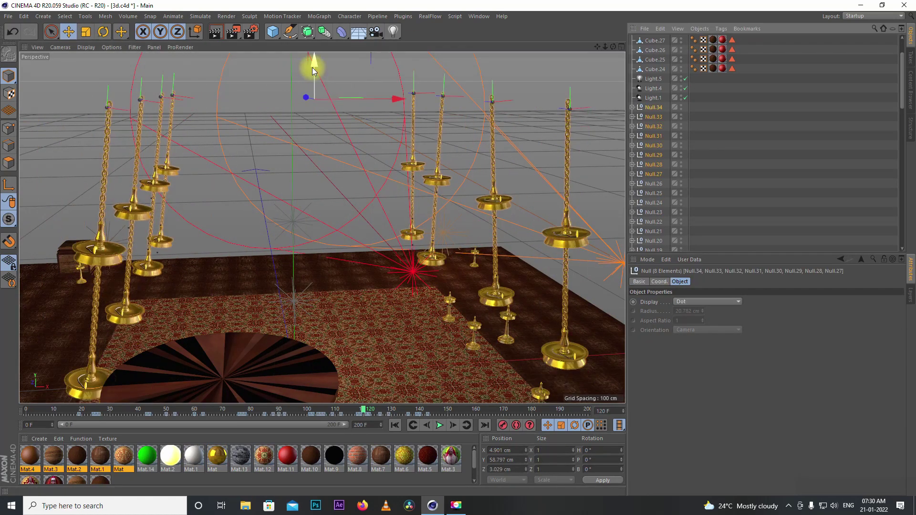
scroll(653, 196, down, 5)
click(655, 41)
click(505, 363)
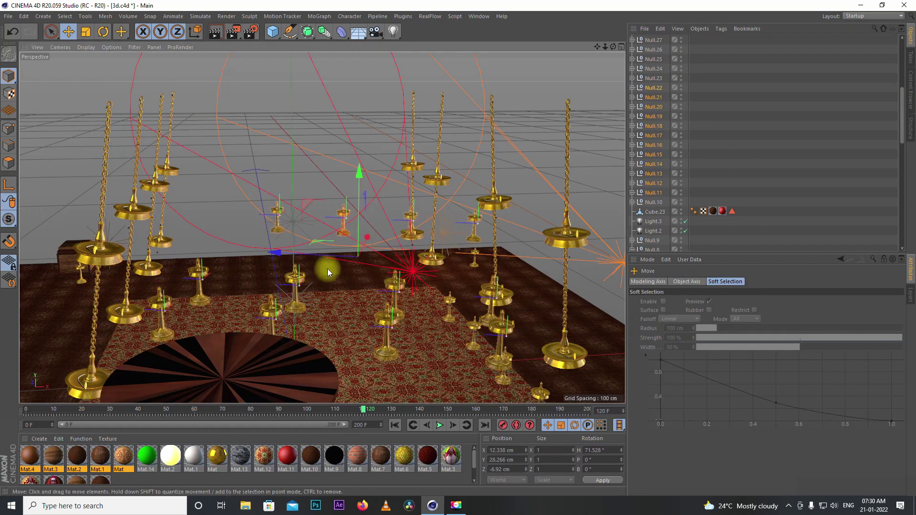
Step: Rotate the group of standing brass lamps and lower it onto the carpet
key(r)
drag(239, 273, 315, 274)
key(e)
drag(265, 174, 268, 200)
click(654, 41)
drag(903, 130, 903, 138)
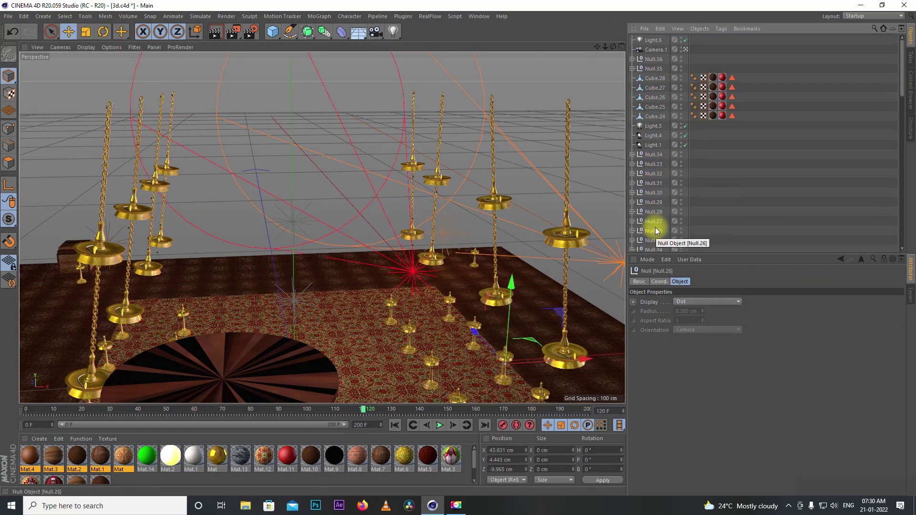
Step: Position the dark stone platforms along both sides of the carpet
click(584, 305)
drag(613, 47, 601, 47)
drag(342, 267, 342, 213)
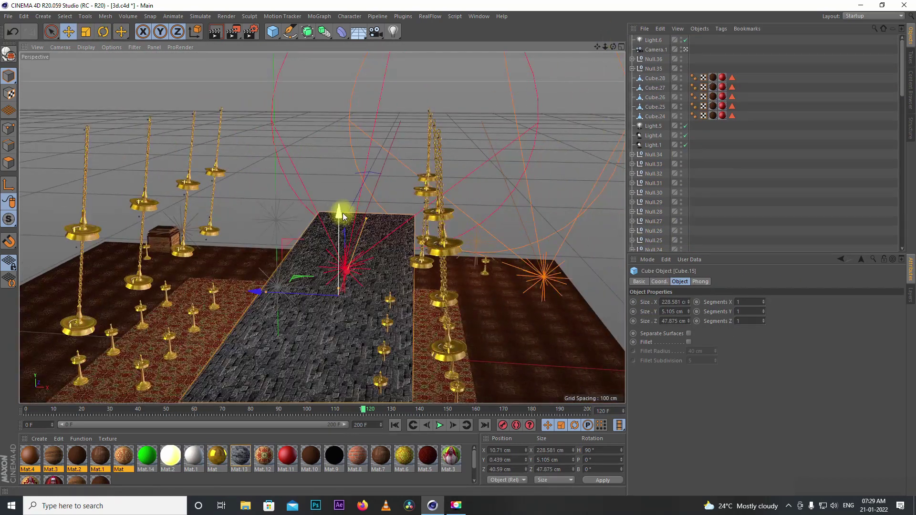
drag(256, 290, 509, 373)
drag(528, 196, 527, 169)
Step: Place the red-topped cubes on the stone platform on the carpet's right side
click(486, 287)
drag(488, 227, 489, 202)
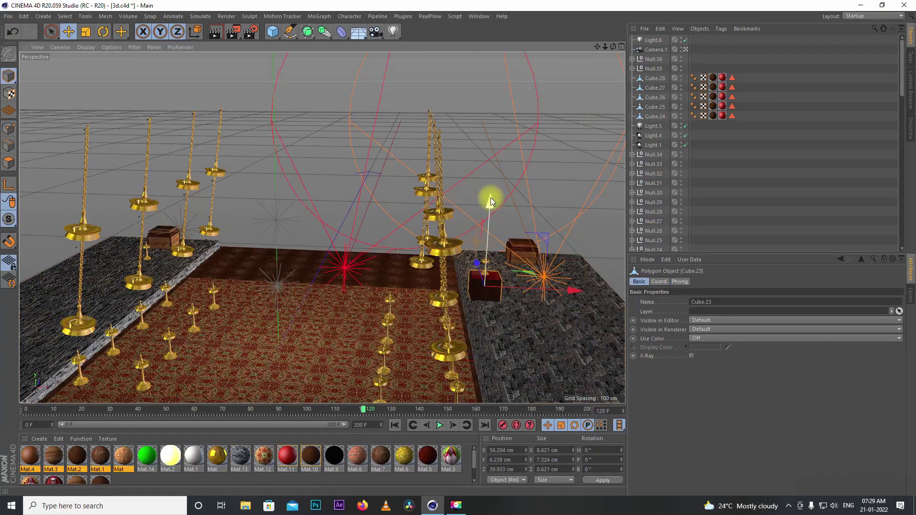
click(511, 360)
drag(512, 308, 511, 277)
click(553, 311)
Step: Set the patterned square mat, brick altar and red-topped cube at the centre of the carpet
click(286, 348)
drag(282, 286, 297, 229)
click(296, 317)
click(115, 272)
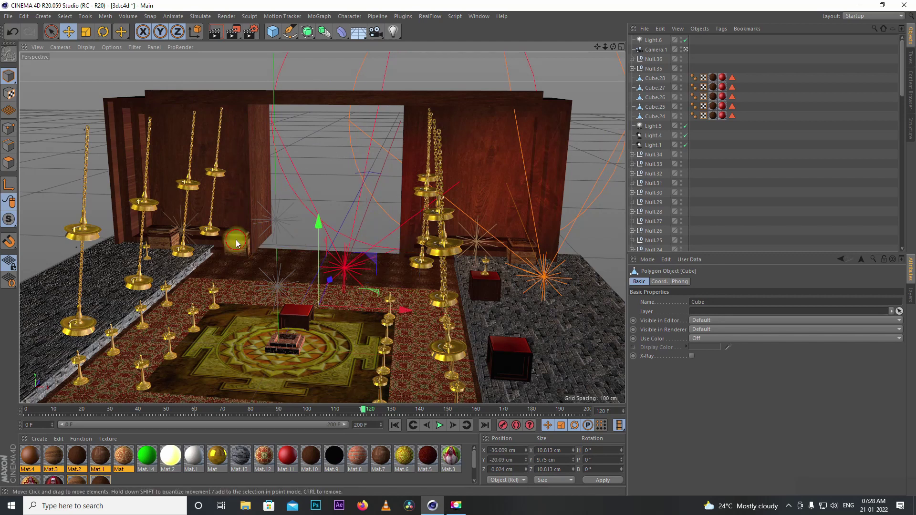
Step: Put the patterned side walls and the wooden ceiling of the room in place
click(535, 112)
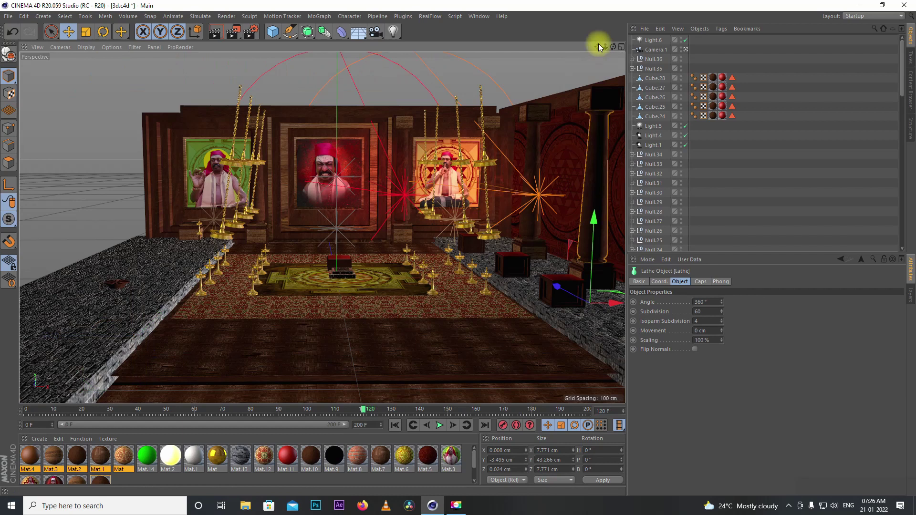
click(154, 176)
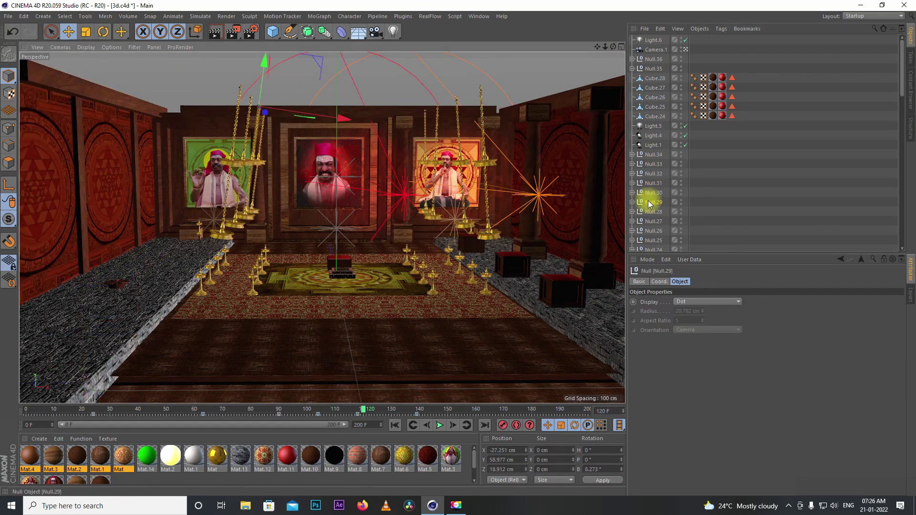
click(248, 84)
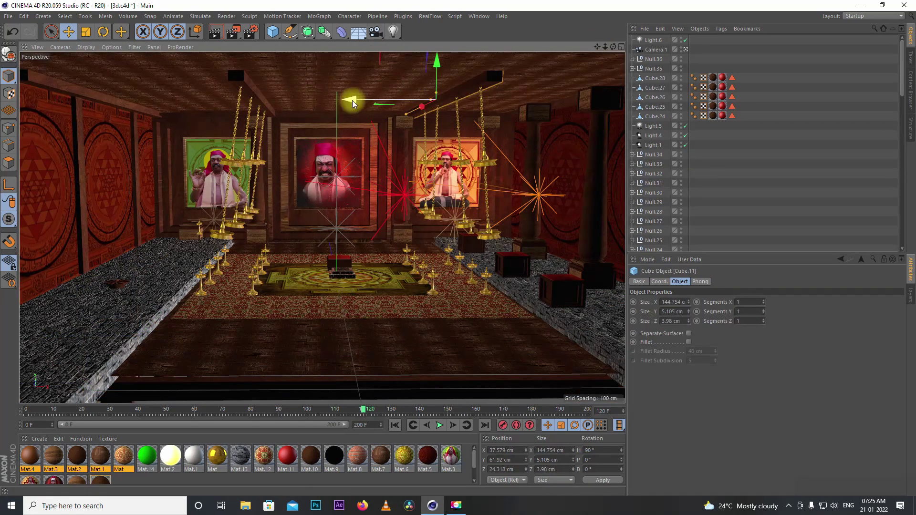
Step: Position the ceiling beams and the pillars with their base blocks along the left wall
click(202, 75)
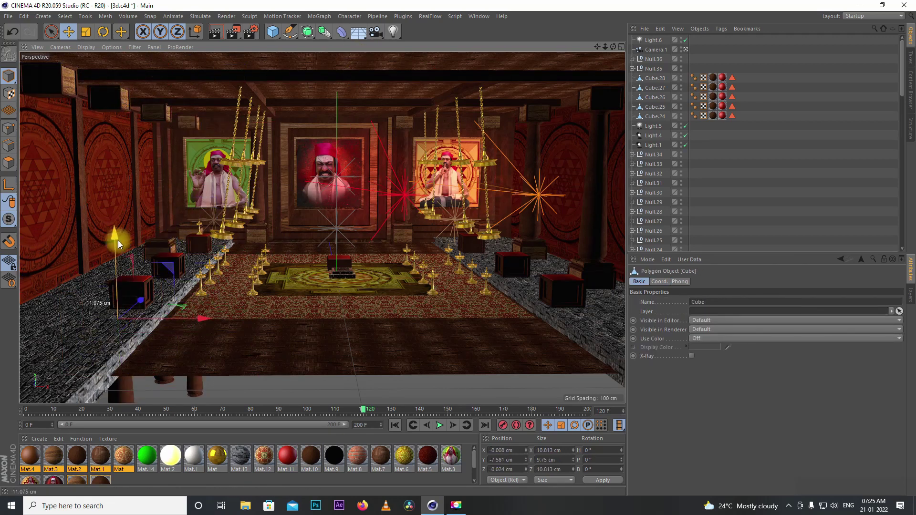
drag(118, 241, 116, 200)
click(195, 388)
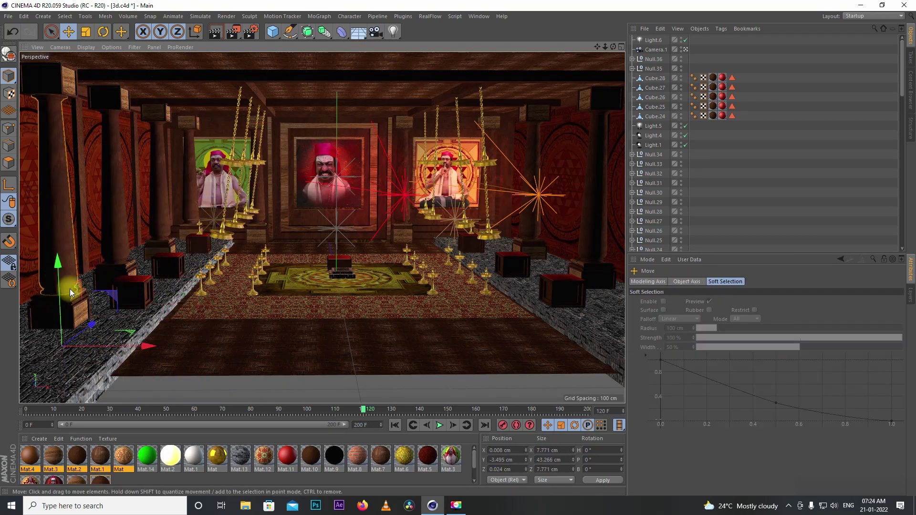
Step: Examine the finished room up close and play its animation
drag(613, 47, 592, 49)
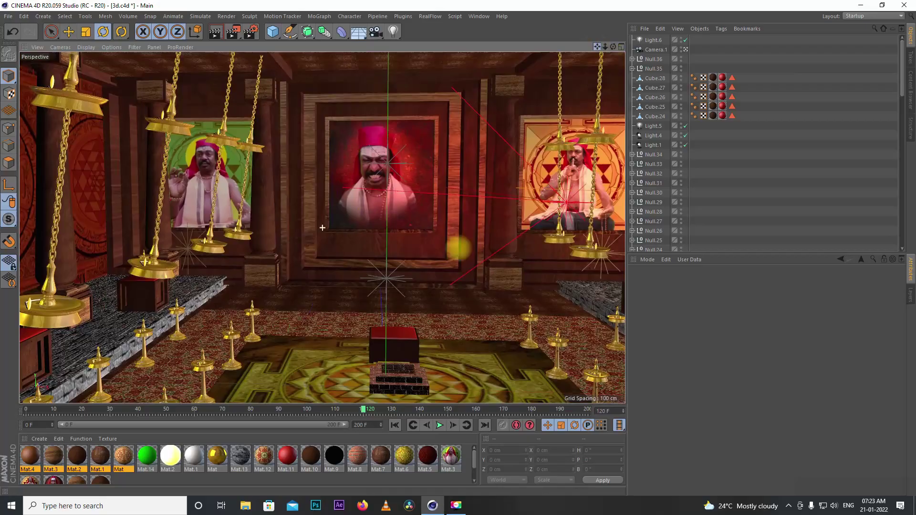
click(293, 411)
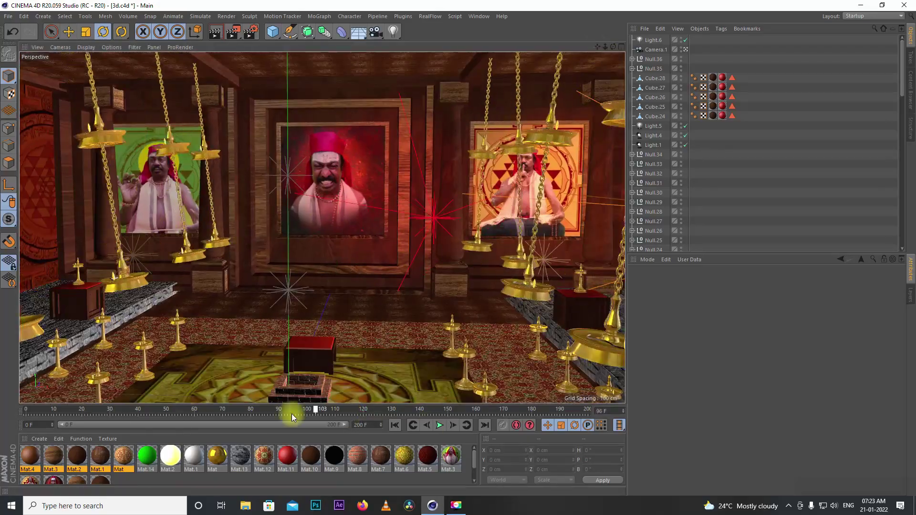
click(440, 426)
mouse_move(614, 47)
mouse_down()
mouse_move(457, 248)
mouse_move(607, 50)
mouse_up()
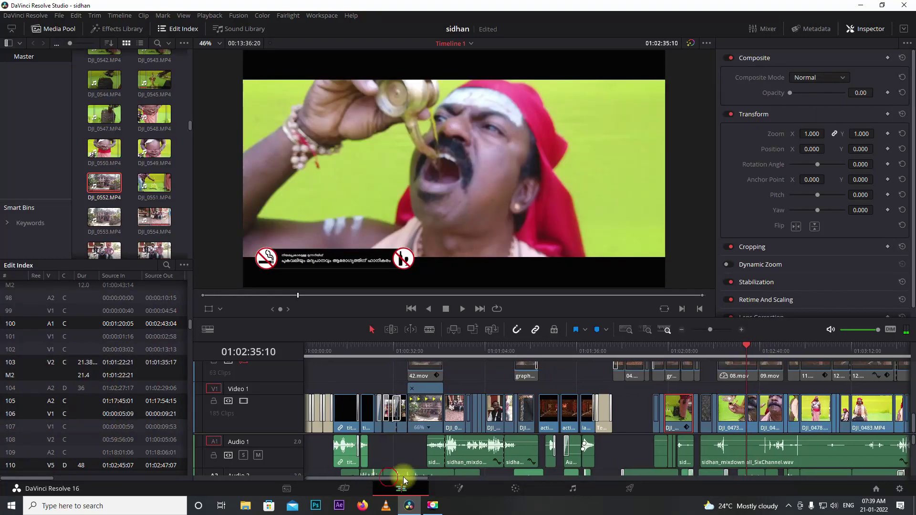
Step: Switch to DaVinci Resolve and scrub through Timeline 1 to review the green-screen clips on Video 1
drag(403, 477, 451, 478)
click(445, 349)
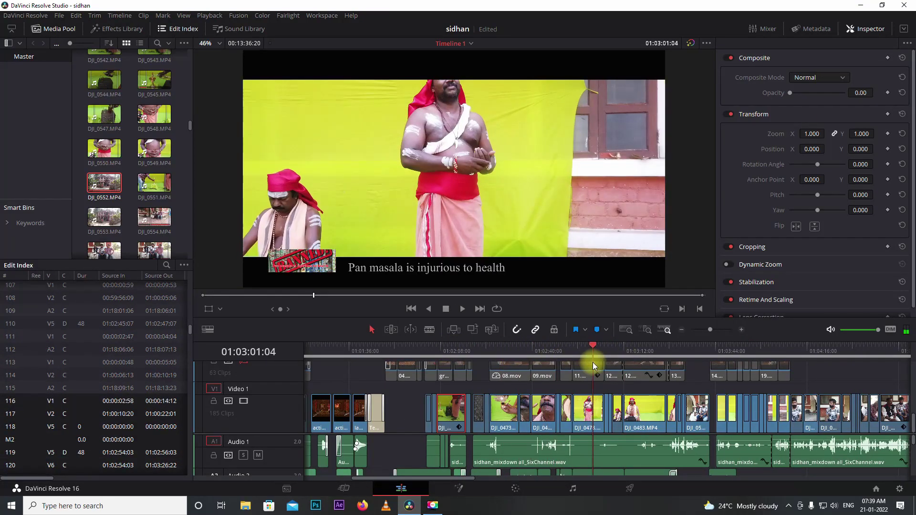
scroll(593, 367, down, 1)
drag(605, 351, 615, 350)
drag(696, 345, 735, 350)
key(ctrl+minus)
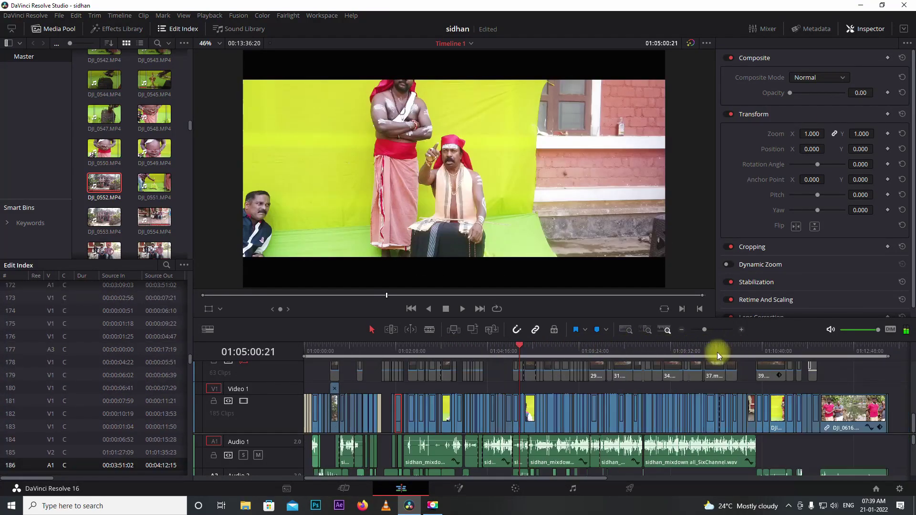
drag(530, 347, 540, 348)
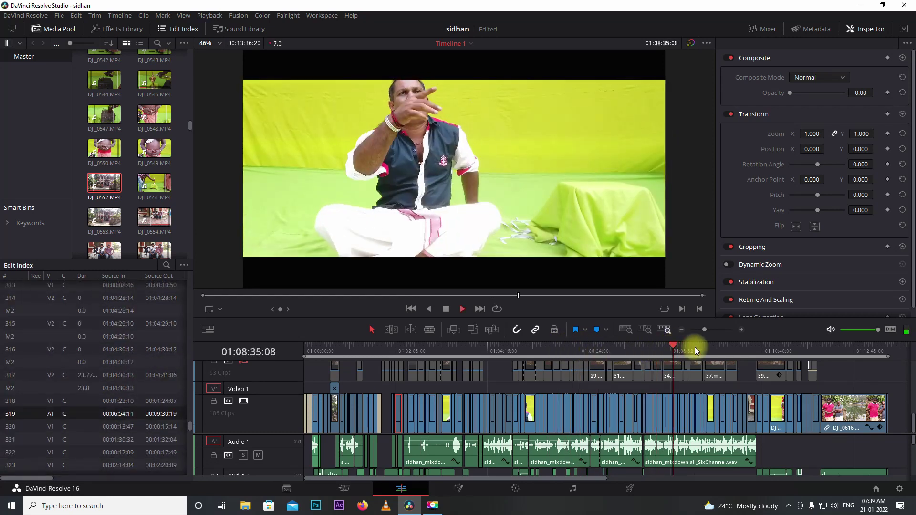
drag(695, 347, 808, 358)
Step: Review the overlay clips on the upper video tracks while playing and scrubbing through Timeline 1
scroll(812, 403, up, 3)
click(802, 378)
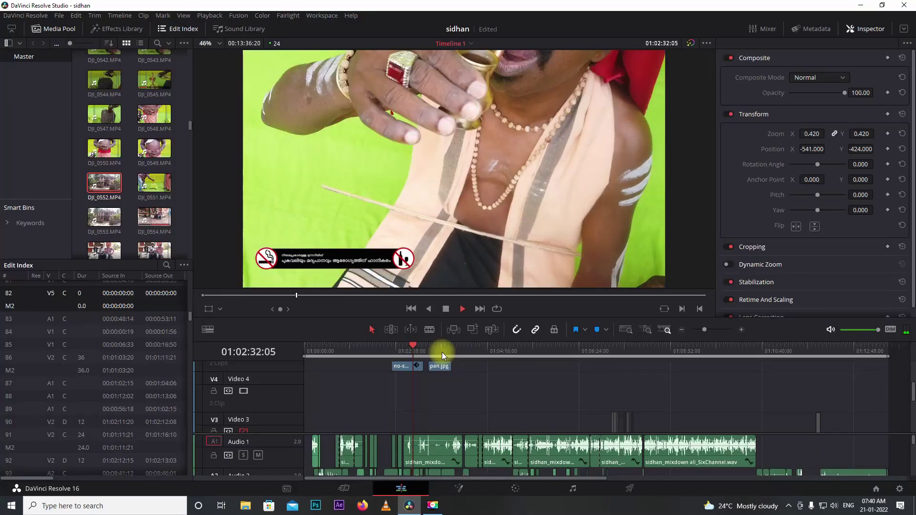
drag(442, 351, 741, 353)
key(space)
scroll(247, 426, down, 1)
click(615, 349)
scroll(236, 420, down, 3)
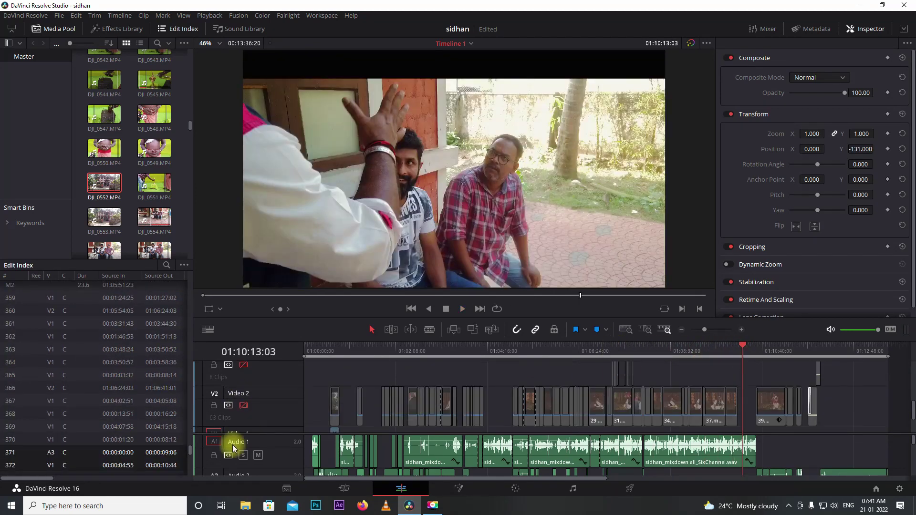
Step: Review the title and image overlays on Video 5 and Video 6 while moving through Timeline 1
scroll(238, 410, up, 3)
drag(420, 350, 432, 350)
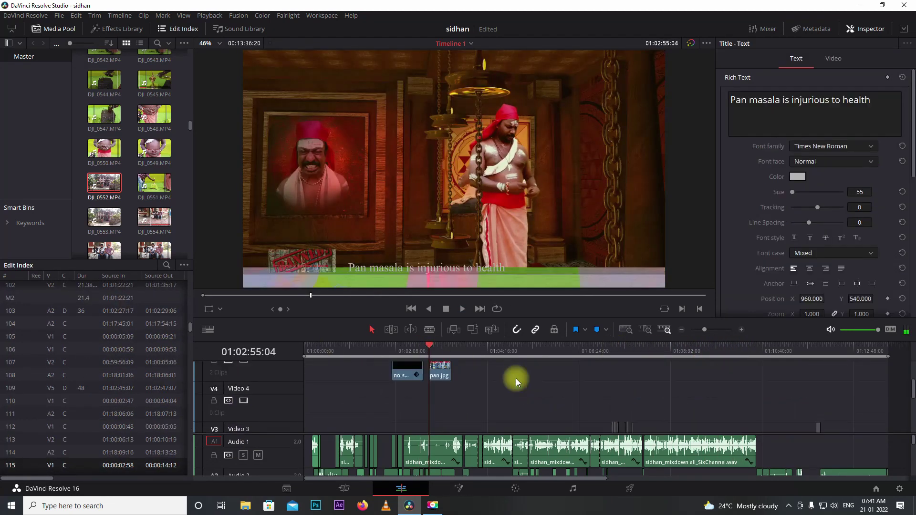
scroll(516, 379, up, 2)
click(480, 351)
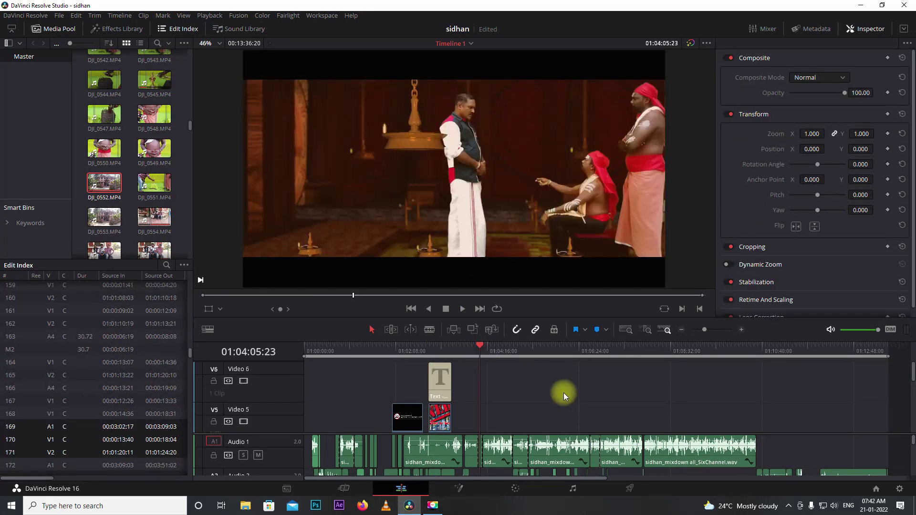
scroll(528, 368, down, 4)
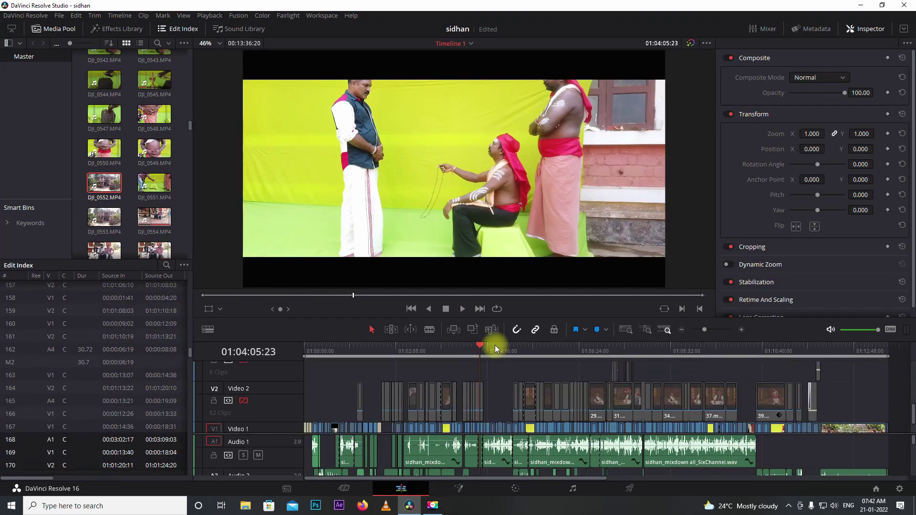
Step: Re-enable the Video 2 track and play several spots of Timeline 1 to view the composited shots
click(244, 402)
click(468, 350)
key(space)
click(521, 350)
click(533, 350)
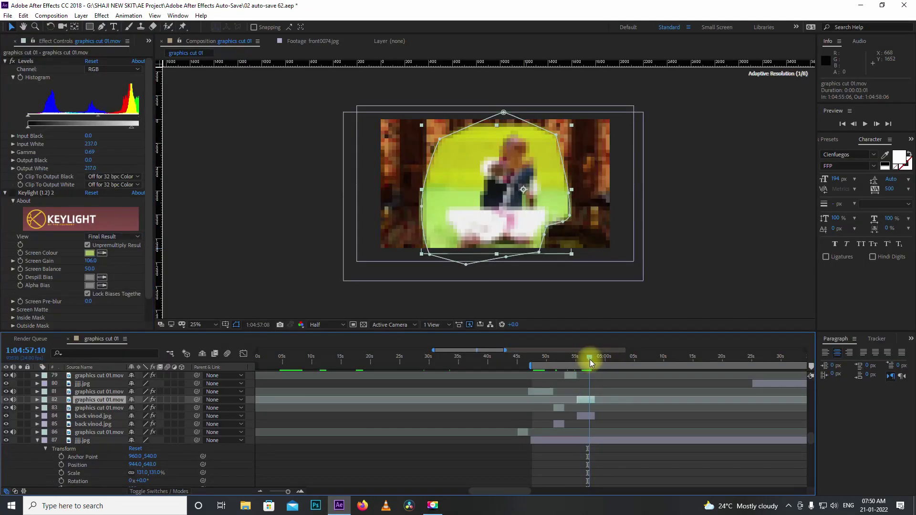
Step: Switch to After Effects, turn on Keylight for the seated man's graphics cut 01.mov clip on layer 82 and preview it
click(583, 359)
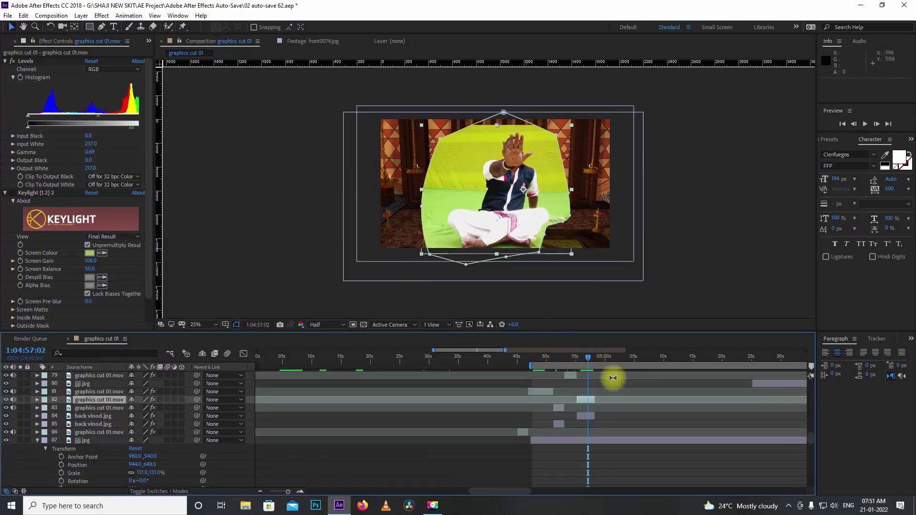
click(15, 78)
click(404, 317)
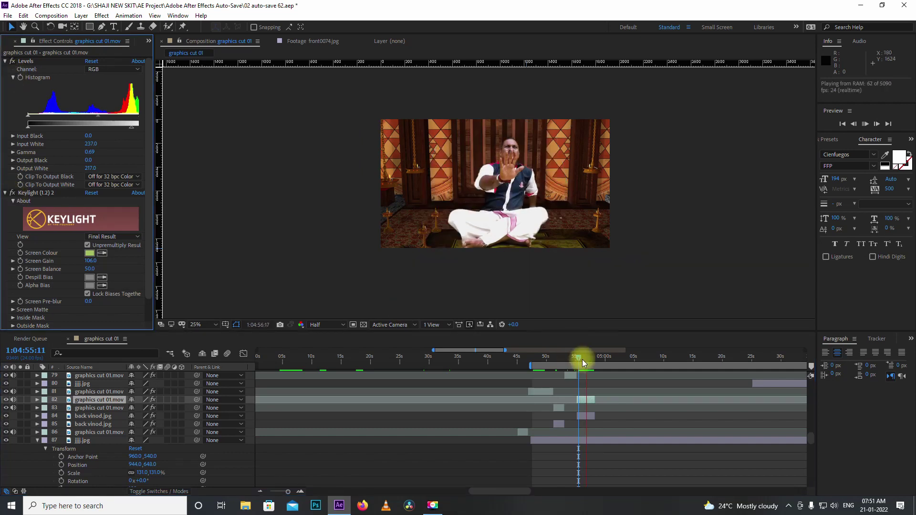
Step: Slide the side0057.jpg background on layer 76 under the two-person side shot and turn on Keylight for that clip
drag(583, 364, 668, 363)
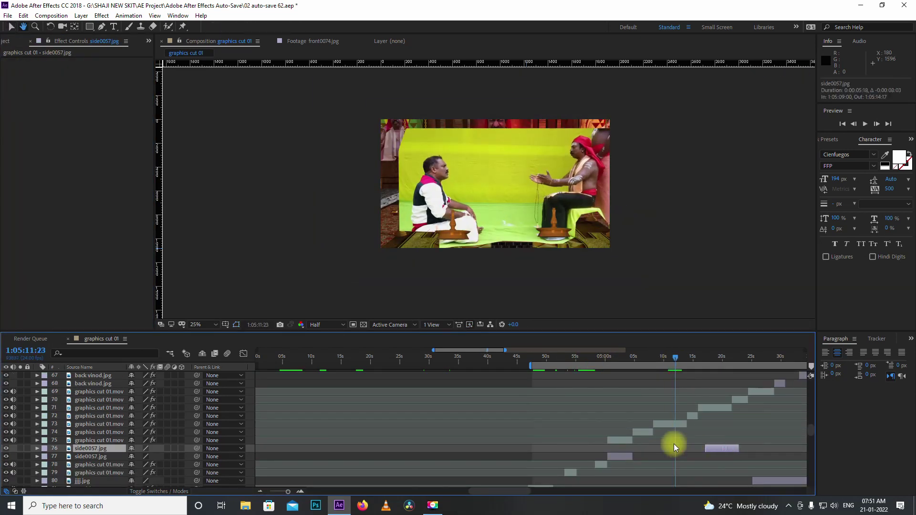
mouse_move(674, 444)
mouse_down()
mouse_move(710, 449)
mouse_move(676, 449)
mouse_up()
click(669, 424)
click(12, 193)
click(668, 362)
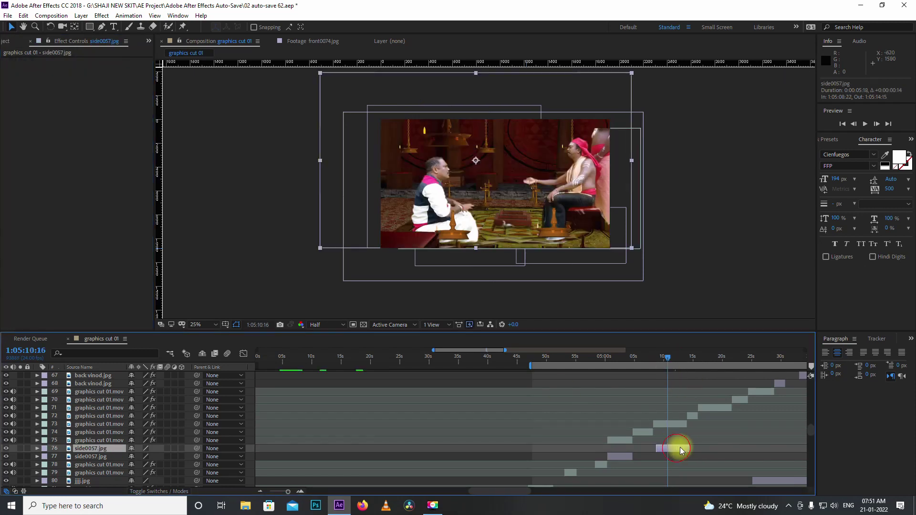
drag(664, 359, 668, 359)
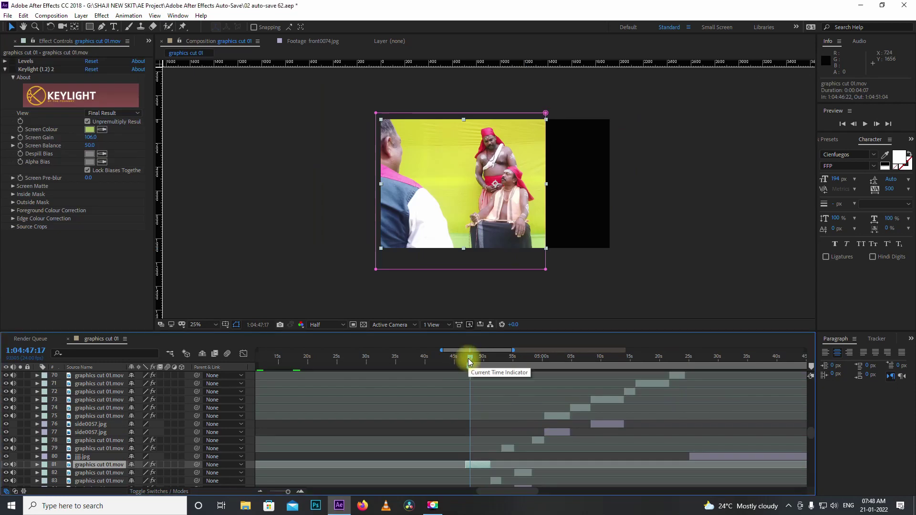
Step: Turn on Keylight for the over-the-shoulder clip on layer 81 and slide the back vinod.jpg background on layer 87 beneath it
click(13, 61)
scroll(540, 388, down, 4)
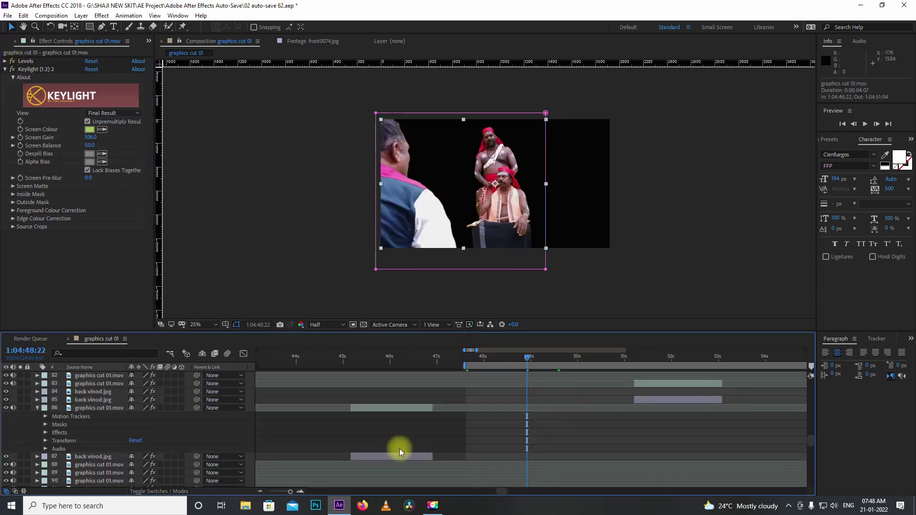
click(551, 459)
drag(655, 400, 680, 407)
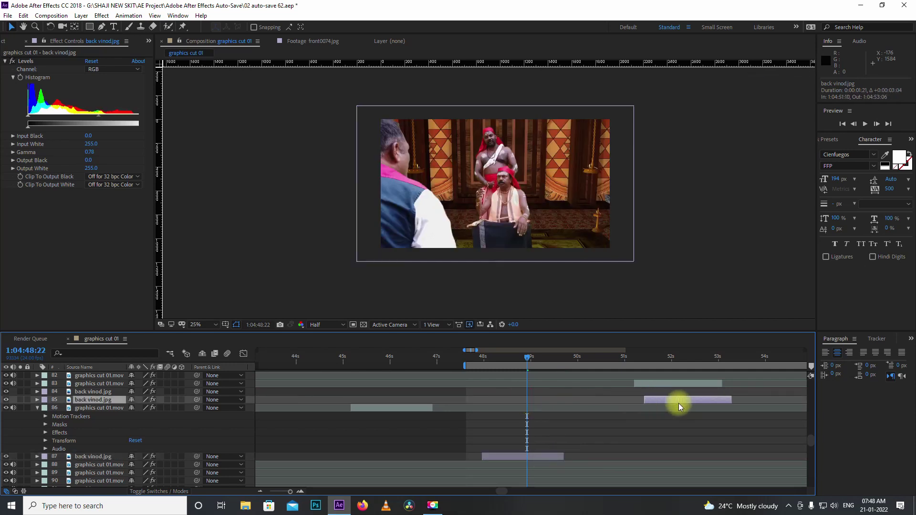
Step: Collapse layer 86's properties, scrub the over-the-shoulder shot to check its background and select the back vinod.jpg layer beneath it
click(513, 361)
click(37, 409)
scroll(484, 470, down, 3)
scroll(487, 468, up, 3)
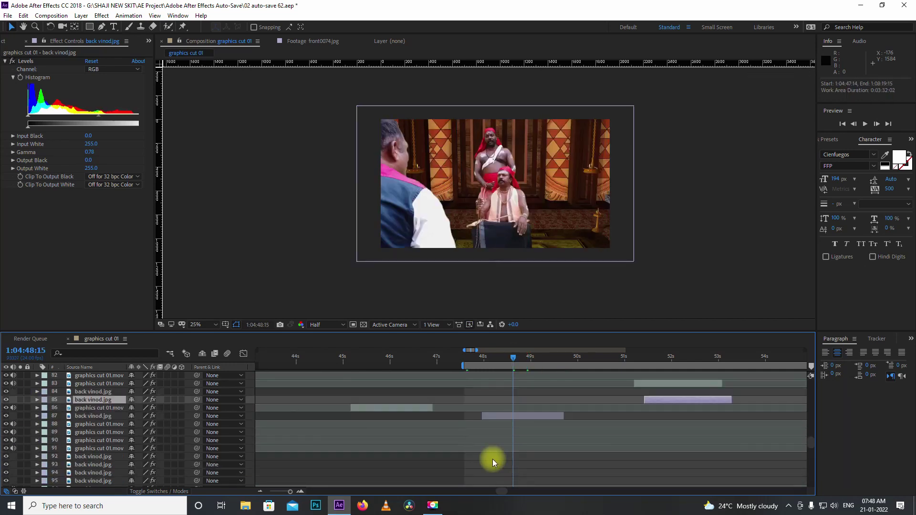
key(minus)
key(minus)
key(minus)
click(398, 360)
drag(426, 358, 514, 359)
click(515, 416)
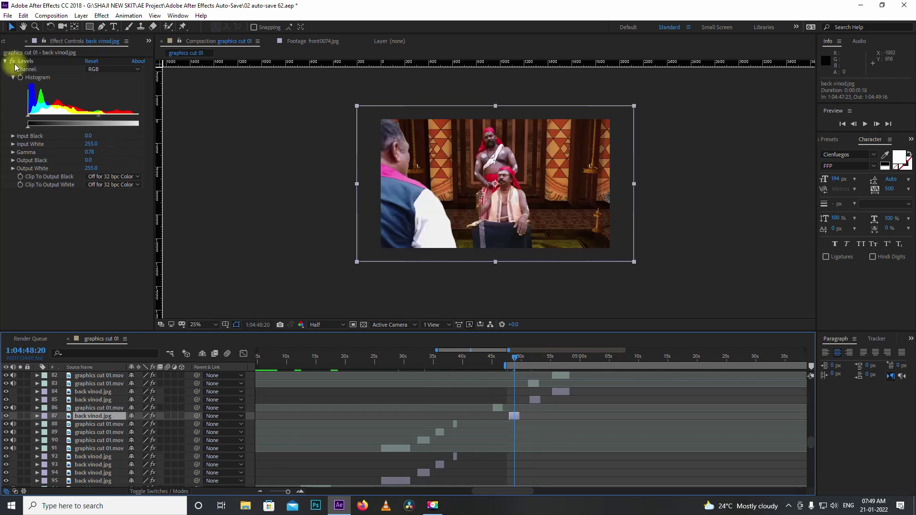
Step: Place the other room image as the over-the-shoulder shot's background, scale it to 131%, position it at 944, 648 and preview
click(4, 41)
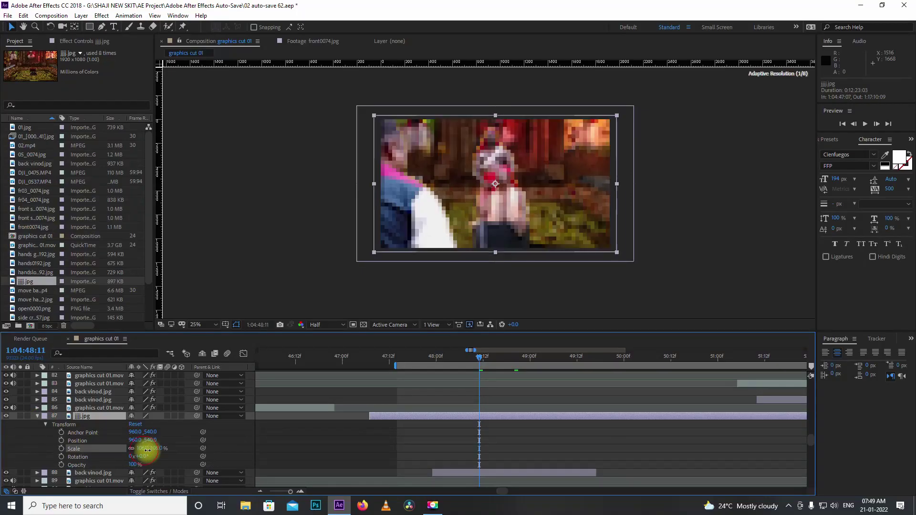
drag(148, 450, 160, 450)
drag(527, 232, 526, 244)
drag(415, 357, 438, 359)
key(space)
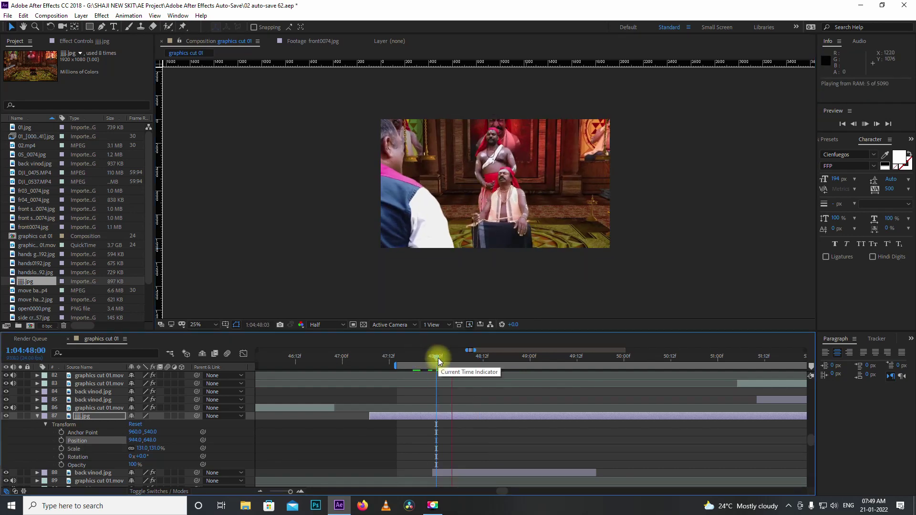
Step: Slide the back vinod.jpg background on layer 85 slightly earlier to sit under the seated man's clip
key(minus)
key(minus)
click(626, 358)
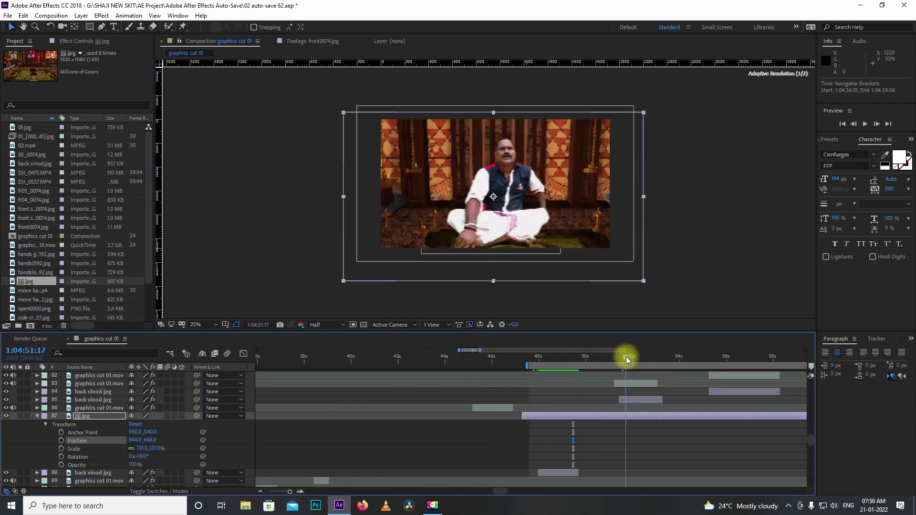
mouse_move(643, 400)
mouse_down()
mouse_move(684, 400)
mouse_move(631, 400)
mouse_up()
key(Page_Up)
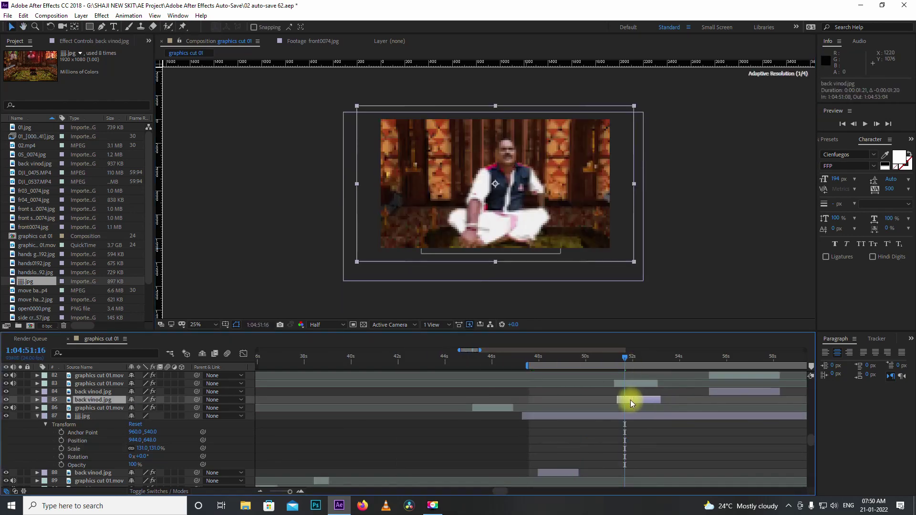
Step: Preview the raised-hand shot around 1:04:57, look through the layer stack and open the effect controls of its clip on layer 82
drag(634, 357, 729, 357)
key(space)
key(minus)
key(minus)
key(space)
drag(495, 490, 512, 490)
click(590, 379)
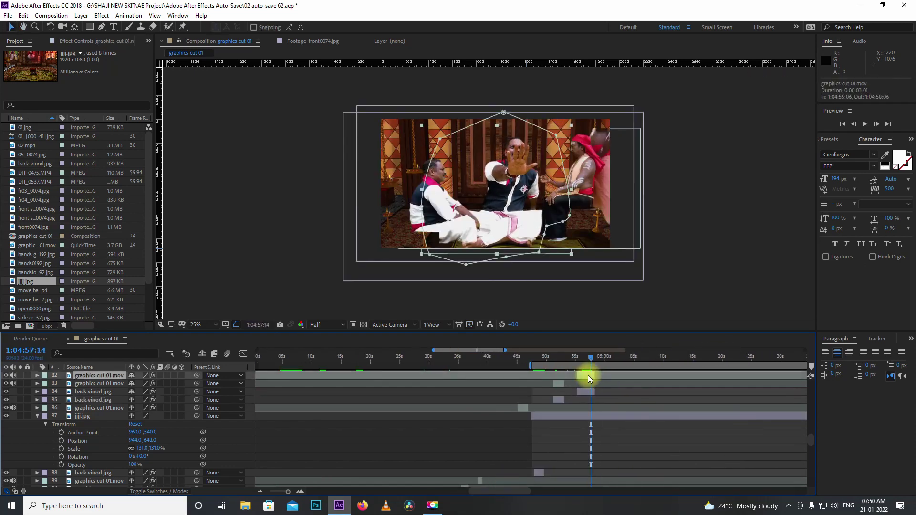
scroll(577, 383, up, 15)
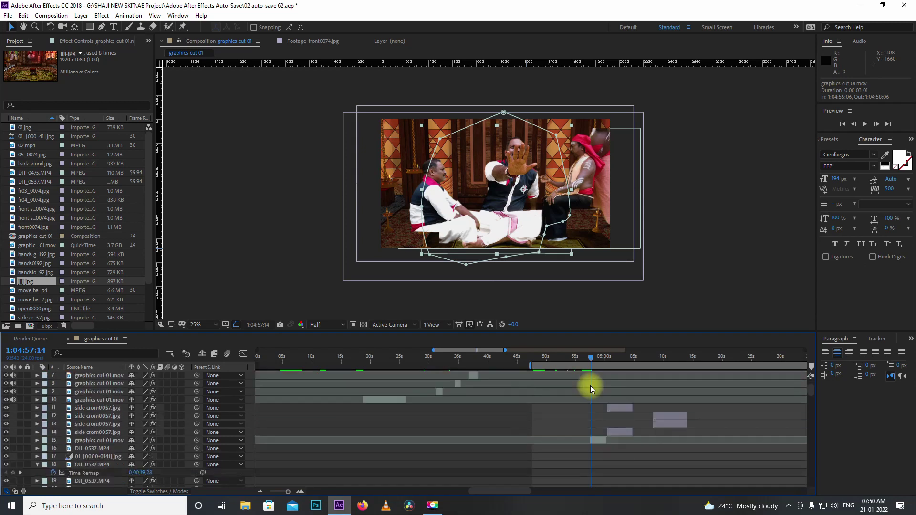
click(587, 358)
scroll(587, 393, down, 15)
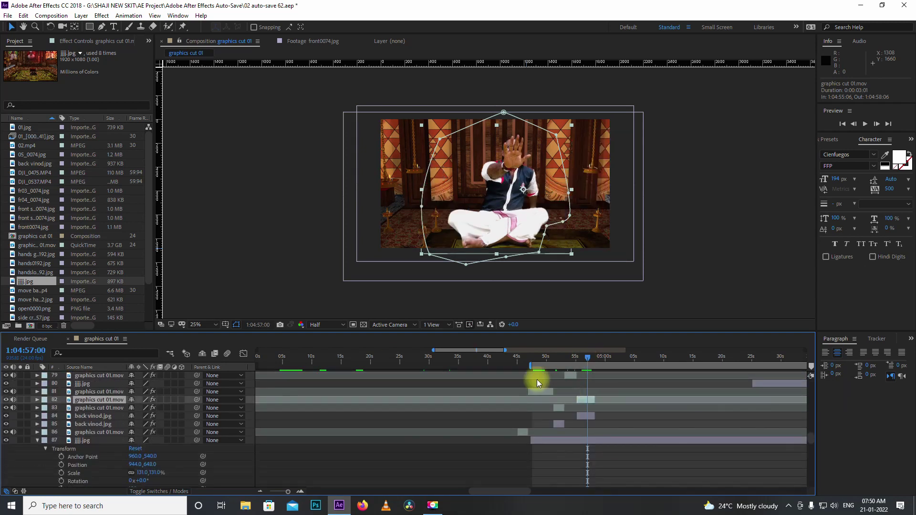
click(66, 42)
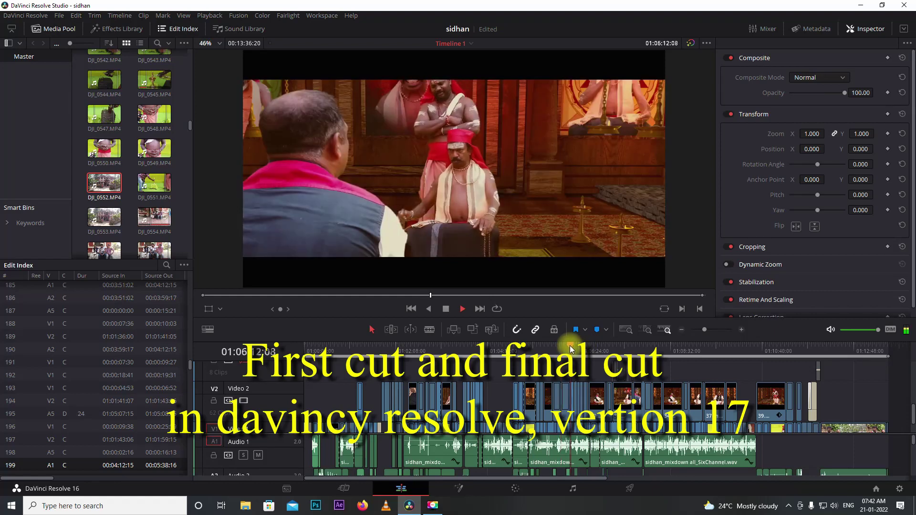
Step: Switch to DaVinci Resolve and play and scrub through the composited temple-room shots on Timeline 1
drag(570, 345, 595, 345)
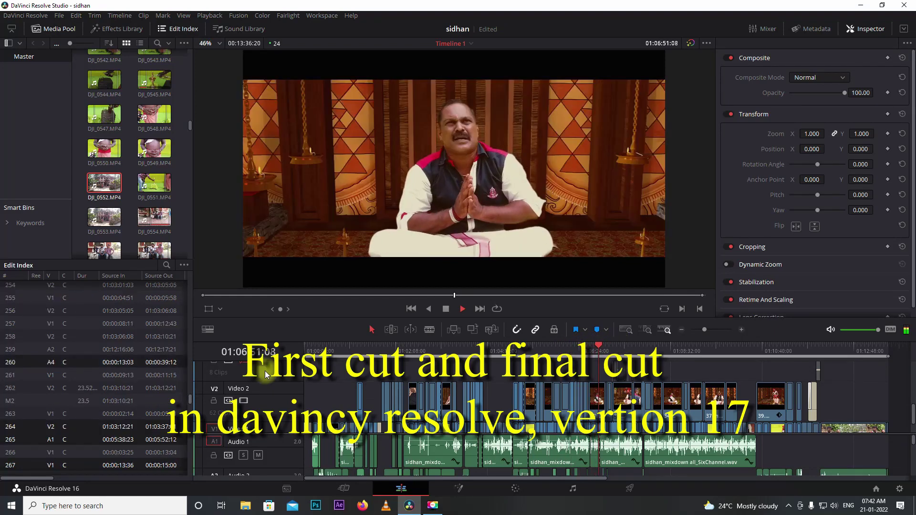
scroll(266, 375, up, 1)
drag(600, 345, 718, 351)
key(space)
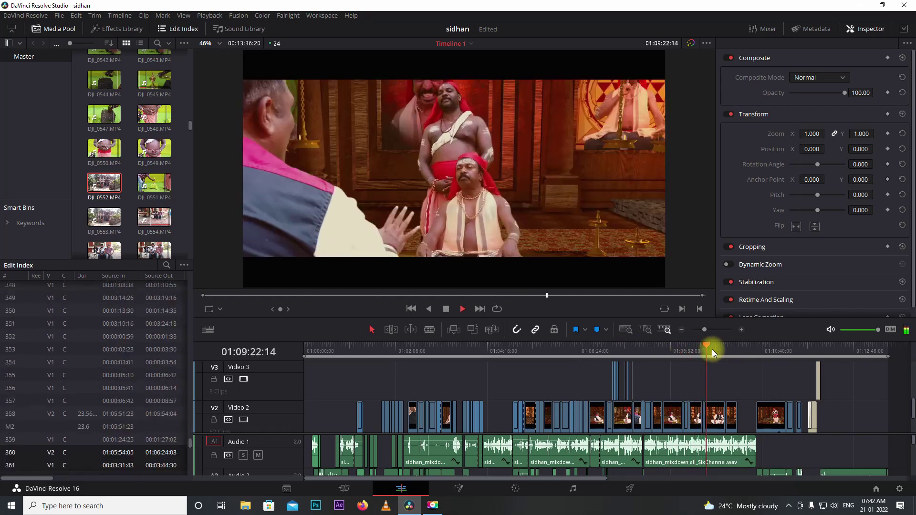
click(769, 345)
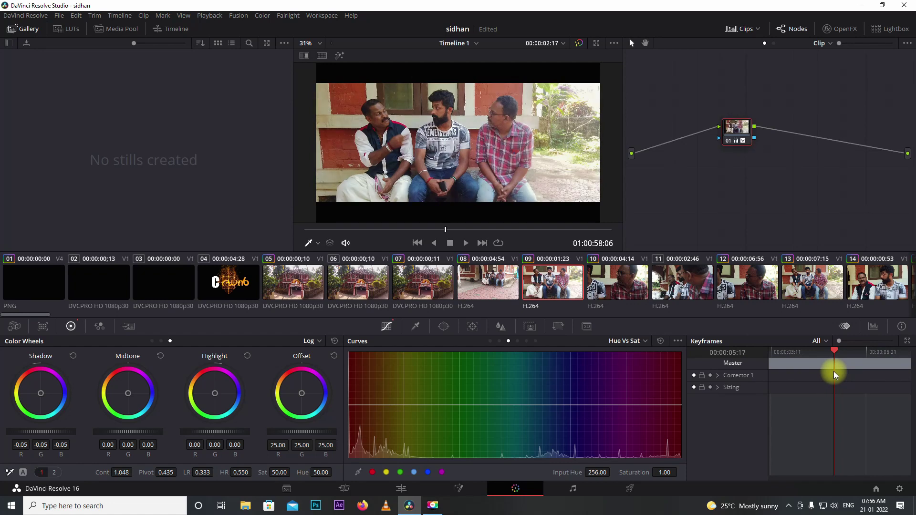
Step: Step through the outdoor clips on the Color page, including clip 13, and on to clip 16, scrubbing each one
click(702, 290)
click(813, 287)
drag(772, 351, 840, 366)
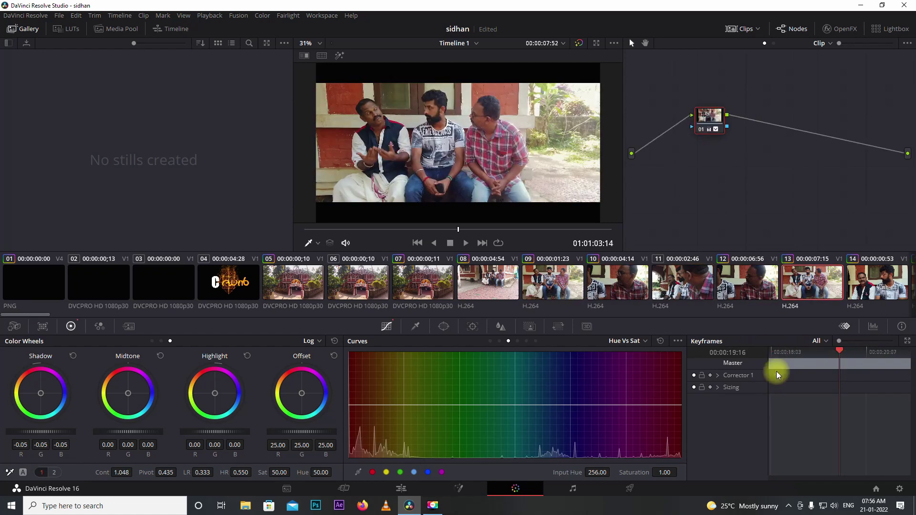
drag(38, 314, 69, 320)
click(457, 284)
drag(773, 351, 880, 348)
Step: Review the grades of the composited clips 17, 19 and 20 by scrubbing through them
click(524, 284)
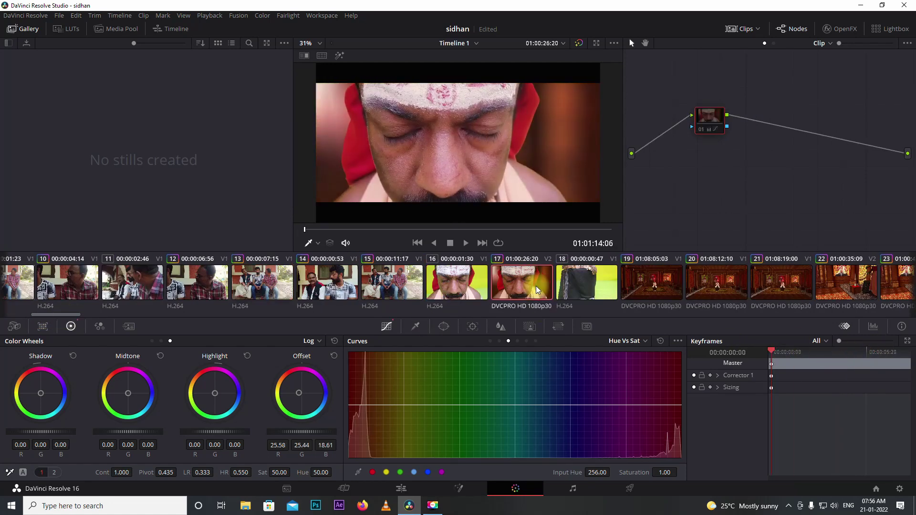
click(652, 284)
drag(772, 351, 883, 358)
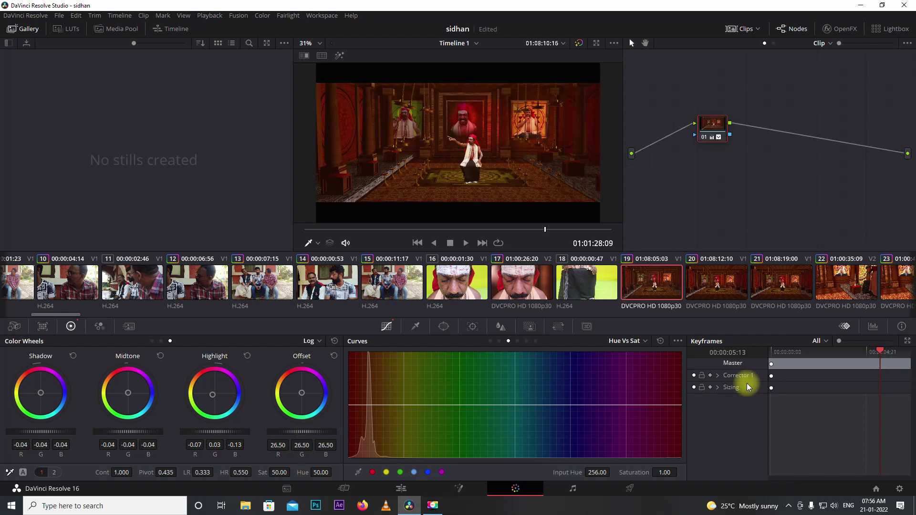
click(737, 287)
drag(812, 350, 858, 358)
Step: Grade clip 21 by shifting its shadow color balance to -0.41, -0.00, -0.06
click(780, 292)
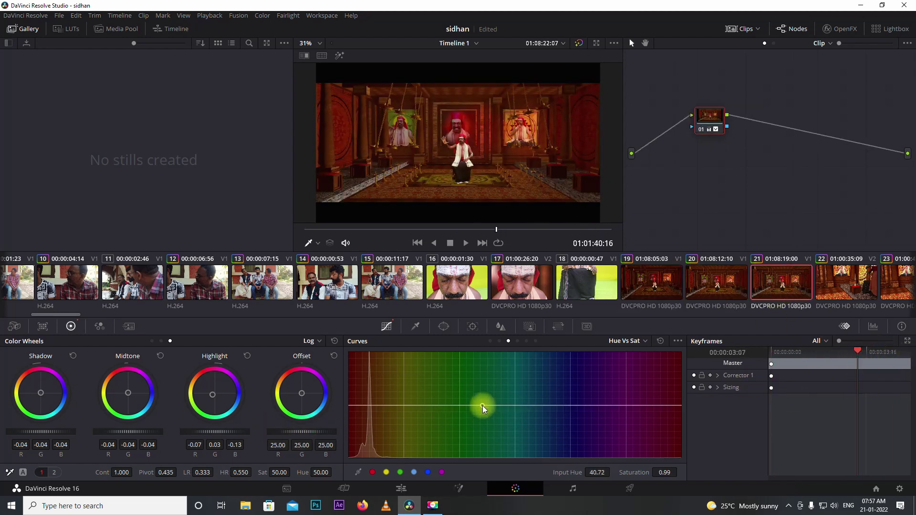
drag(59, 432, 133, 432)
drag(40, 395, 50, 469)
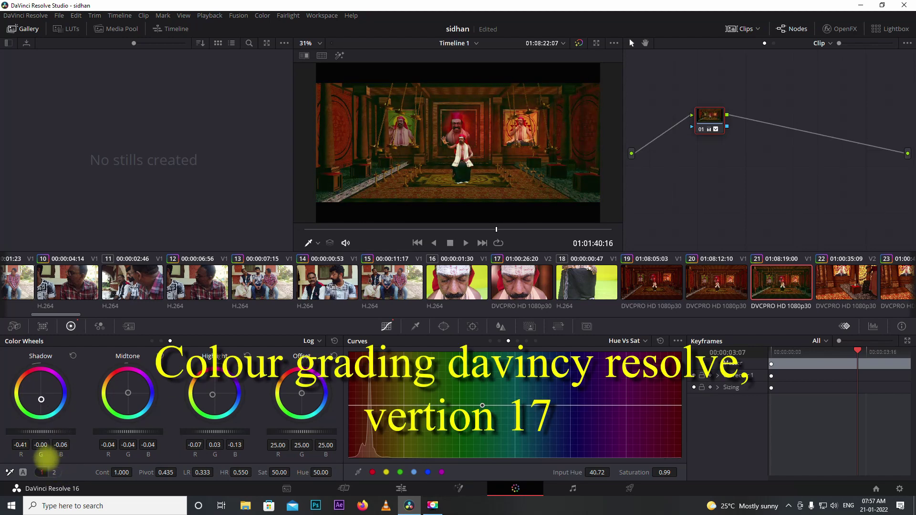
Step: Check clip 22 near its end and browse onward to the clips in the 60s and 70s
click(822, 291)
click(887, 352)
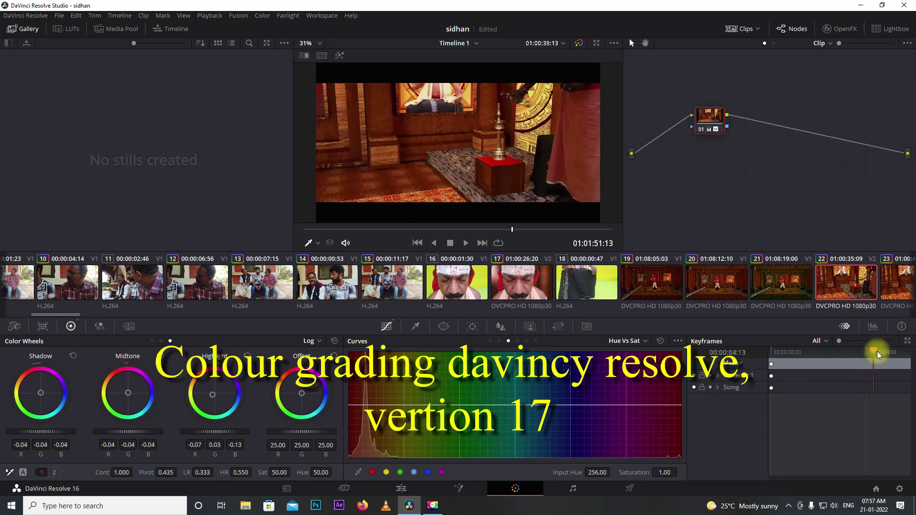
drag(70, 315, 254, 322)
Step: Grade clip 70 with shadows -0.14, -0.03, -0.15 and highlights 0.04, 0.00, -0.16, and pull the middle of its custom curve down
click(635, 285)
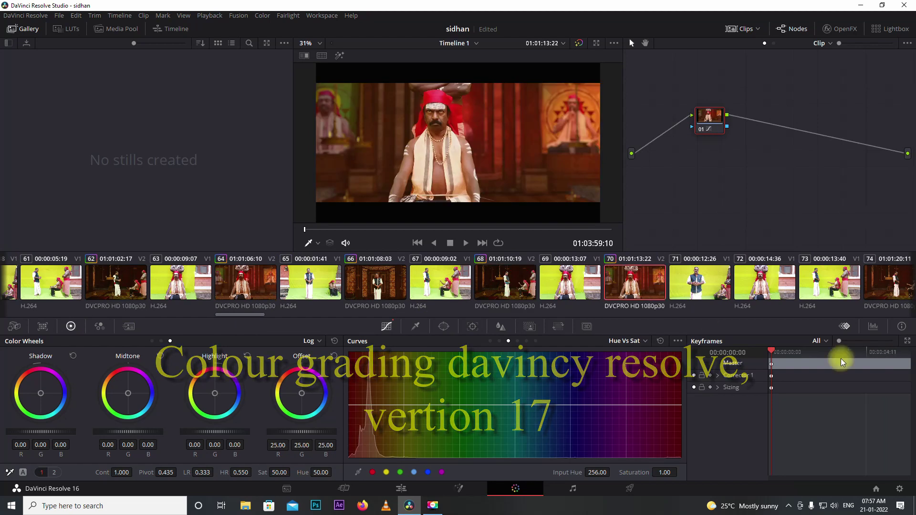
drag(859, 353, 884, 358)
click(853, 353)
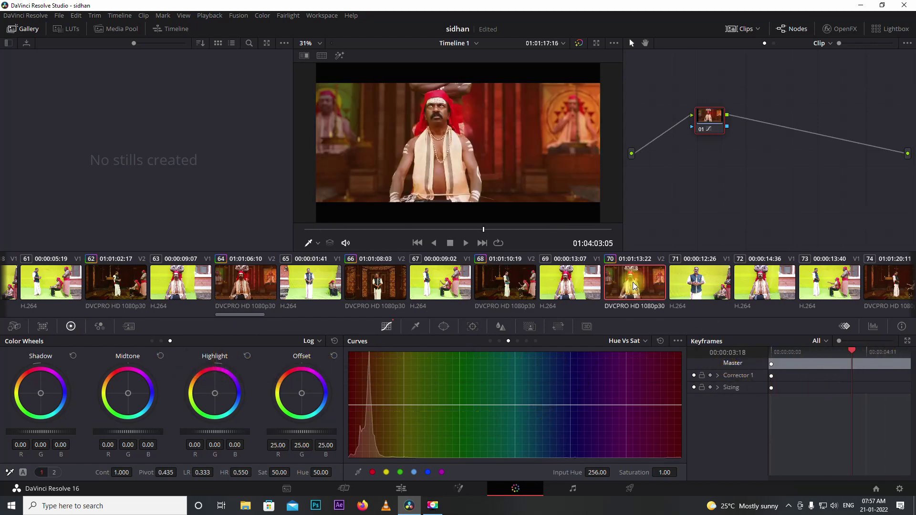
drag(55, 432, 32, 430)
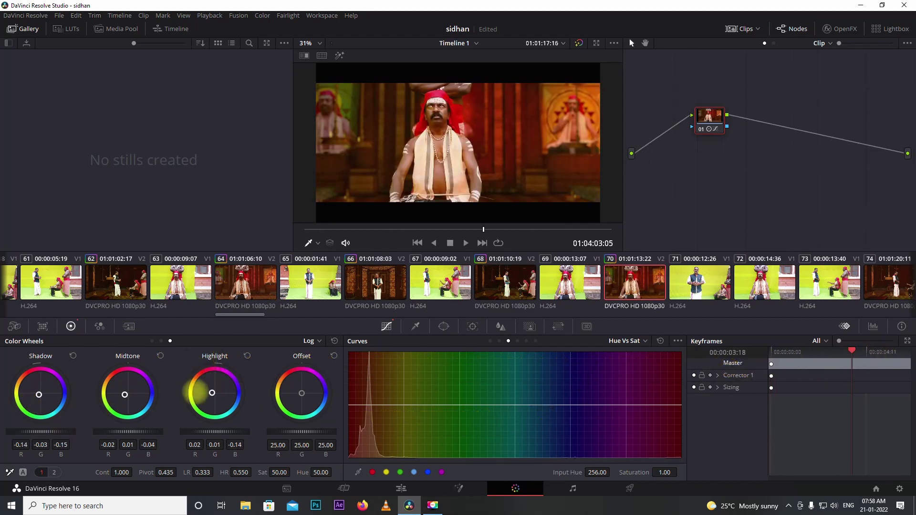
click(388, 328)
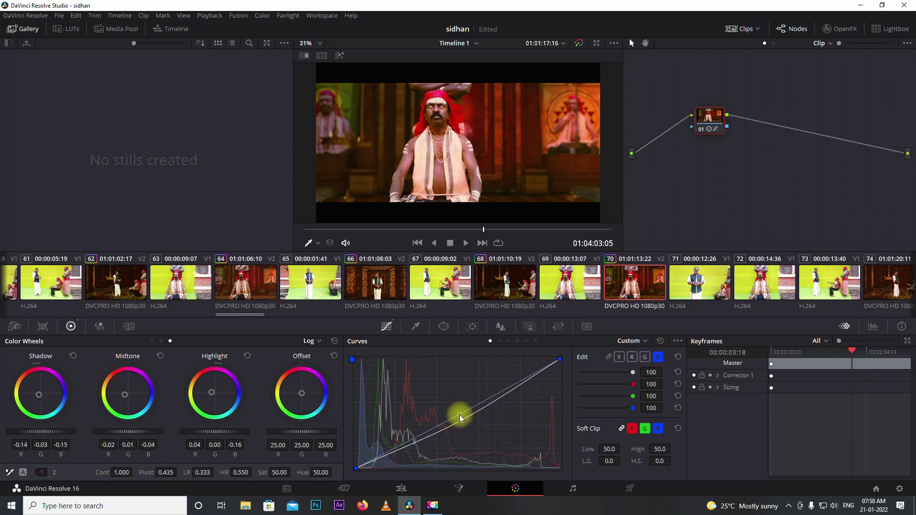
drag(822, 353, 843, 355)
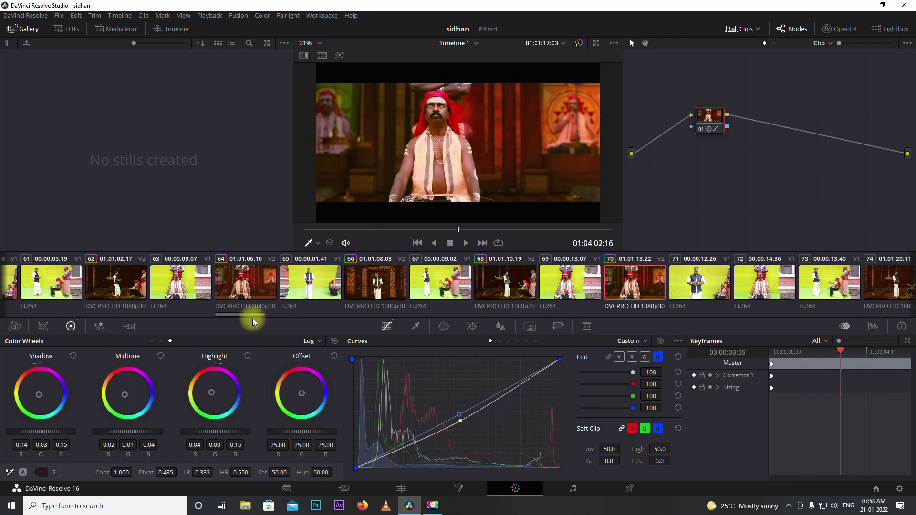
Step: Grade clip 88 with shadows -0.21, 0.01, -0.46 and midtones -0.07, -0.04, -0.02, and lower the middle of its luma curve
drag(254, 322, 321, 316)
click(571, 283)
click(823, 353)
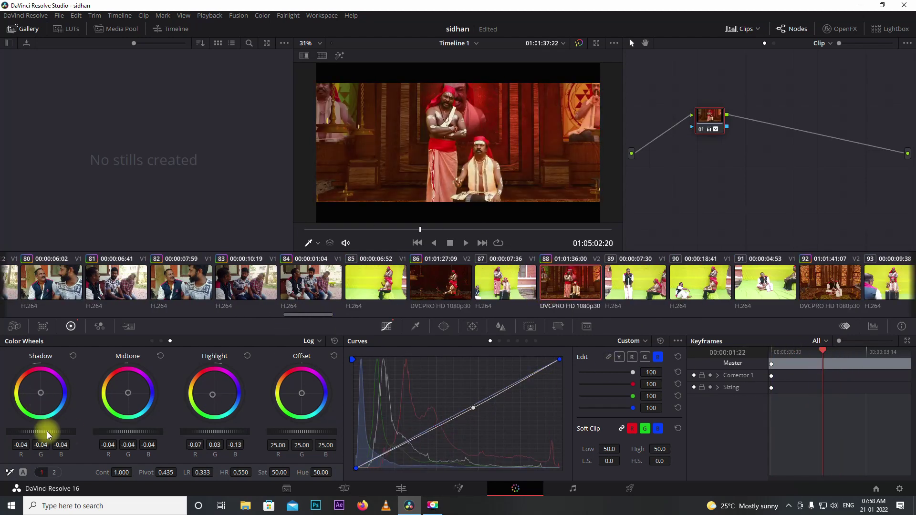
drag(472, 406, 474, 417)
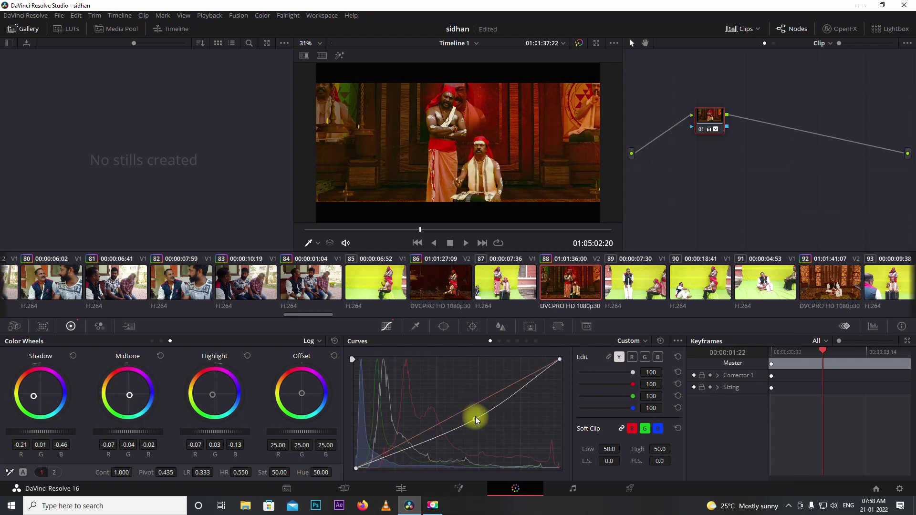